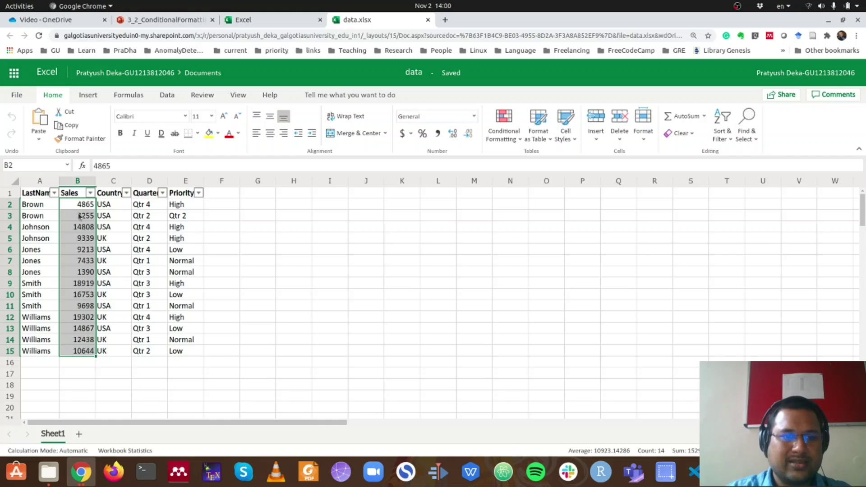
Step: Highlight Sales values in B2:B15 greater than 5000 with Yellow Fill with Dark Yellow Text
{"action": "left_click", "coordinate": [503, 119]}
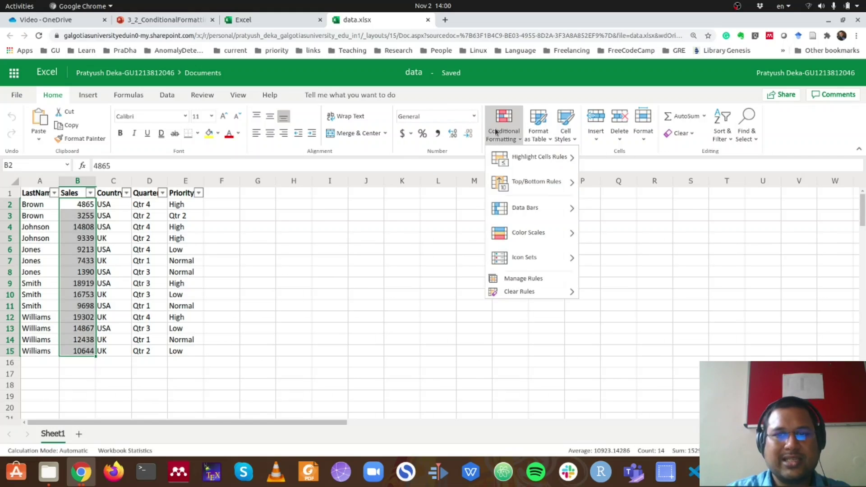
{"action": "mouse_move", "coordinate": [546, 158]}
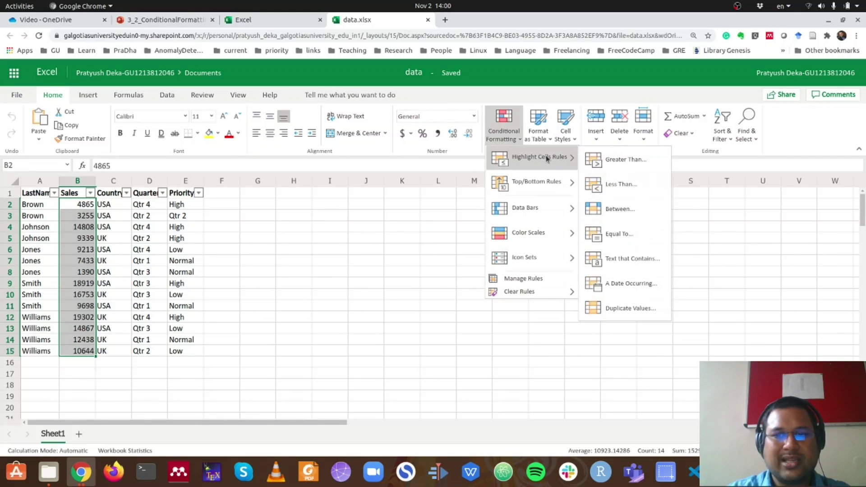
{"action": "left_click", "coordinate": [624, 160]}
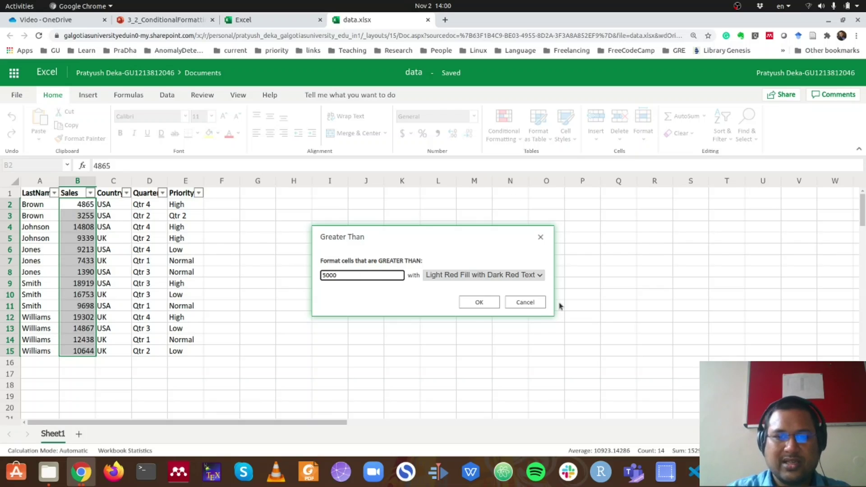
{"action": "left_click", "coordinate": [451, 276]}
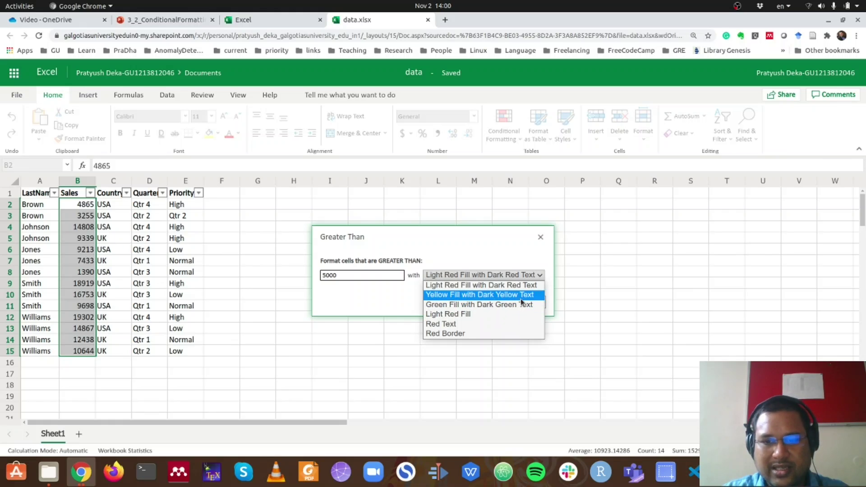
{"action": "left_click", "coordinate": [475, 294]}
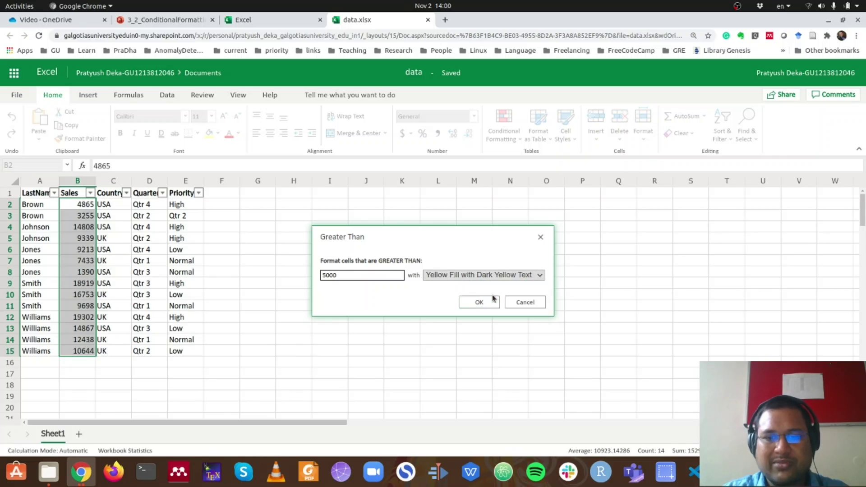
{"action": "left_click", "coordinate": [479, 302]}
{"action": "left_click", "coordinate": [409, 294]}
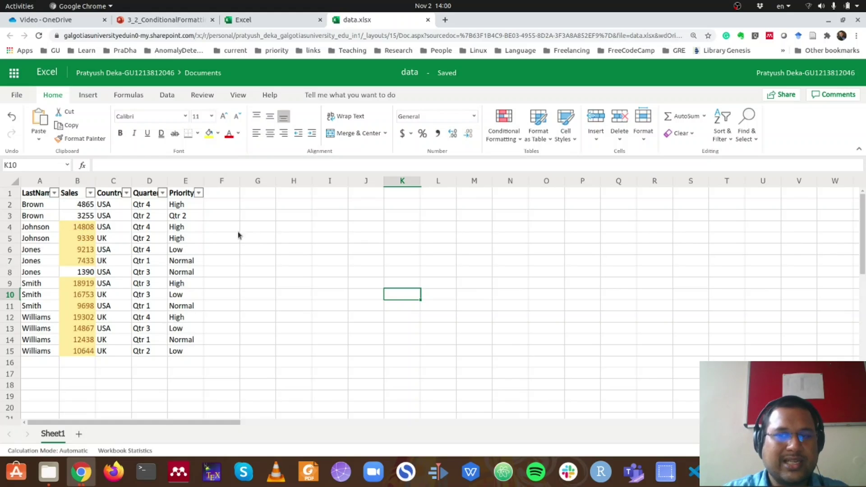
{"action": "left_click", "coordinate": [505, 141]}
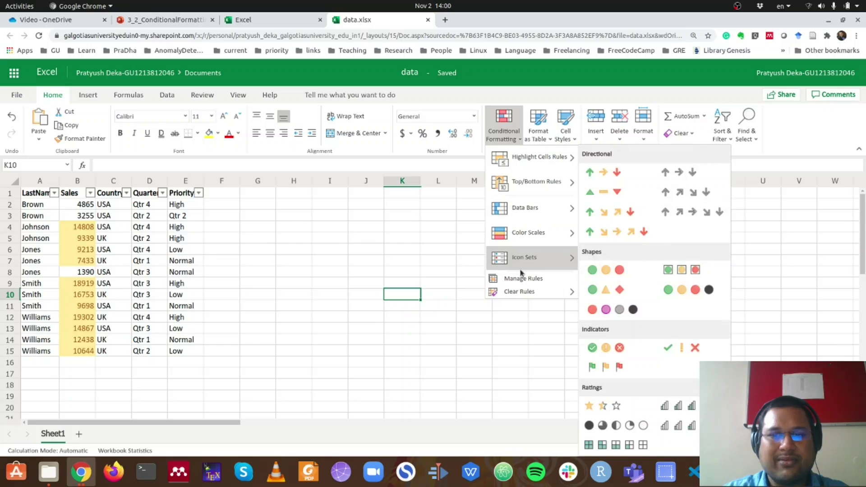
{"action": "mouse_move", "coordinate": [522, 164]}
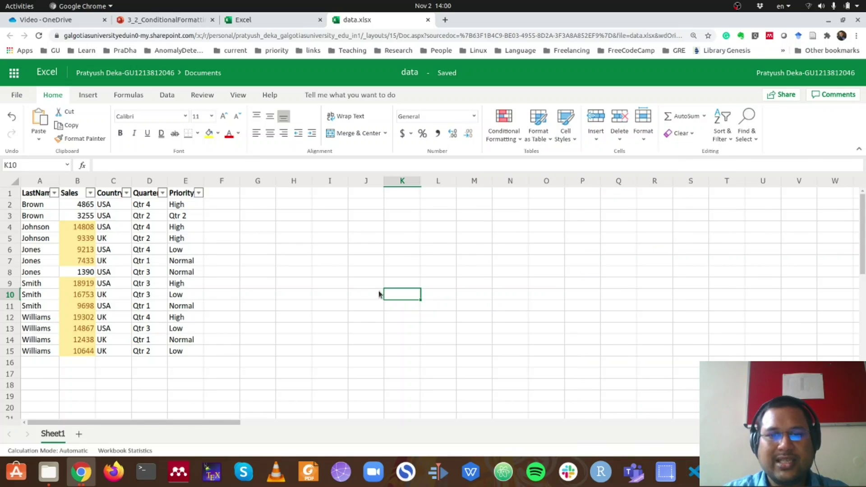
{"action": "key", "text": "Escape"}
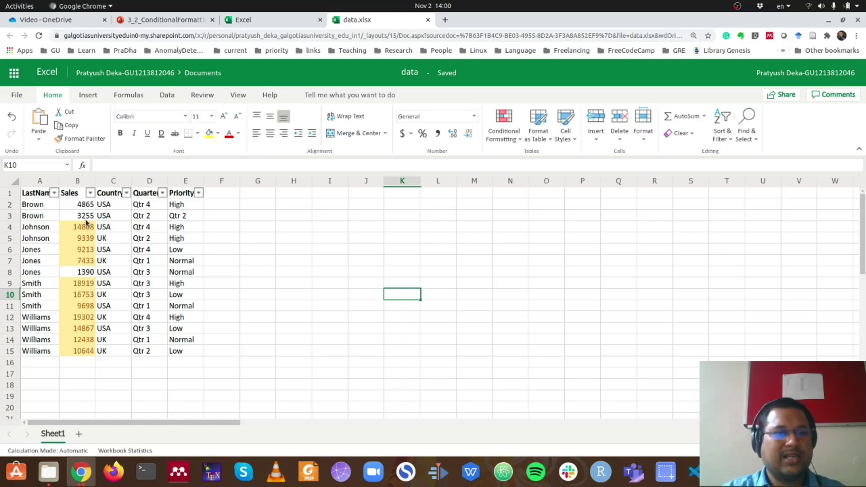
Step: Try to clear the conditional formatting rules with only empty cell K10 selected
{"action": "left_click", "coordinate": [508, 122]}
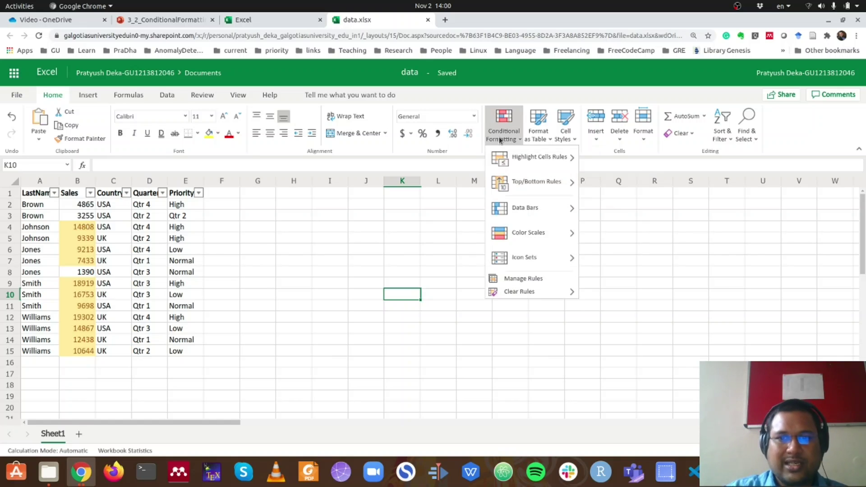
{"action": "mouse_move", "coordinate": [530, 293]}
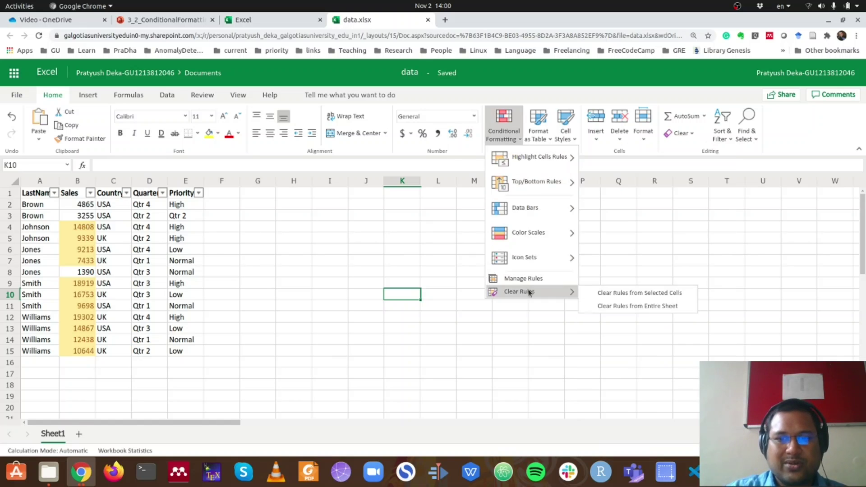
{"action": "left_click", "coordinate": [604, 292]}
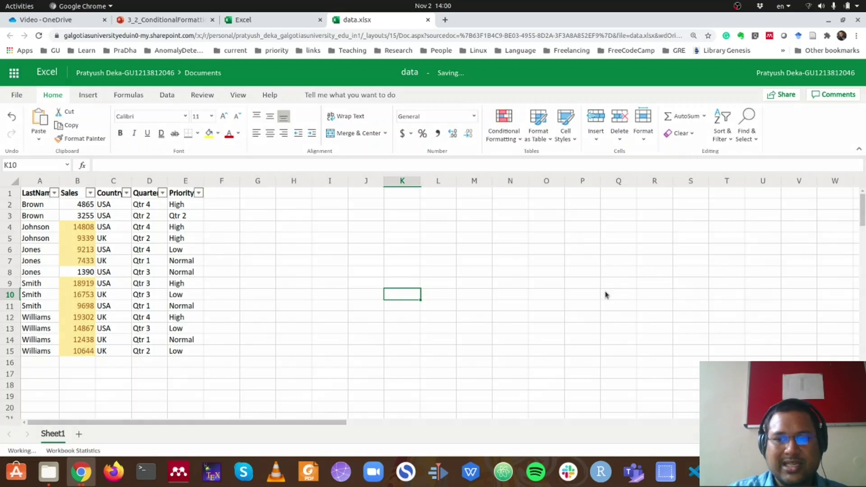
Step: Clear the greater-than conditional formatting rule from the Sales cells B2:B15
{"action": "left_click_drag", "start_coordinate": [79, 206], "coordinate": [91, 351]}
{"action": "left_click", "coordinate": [504, 126]}
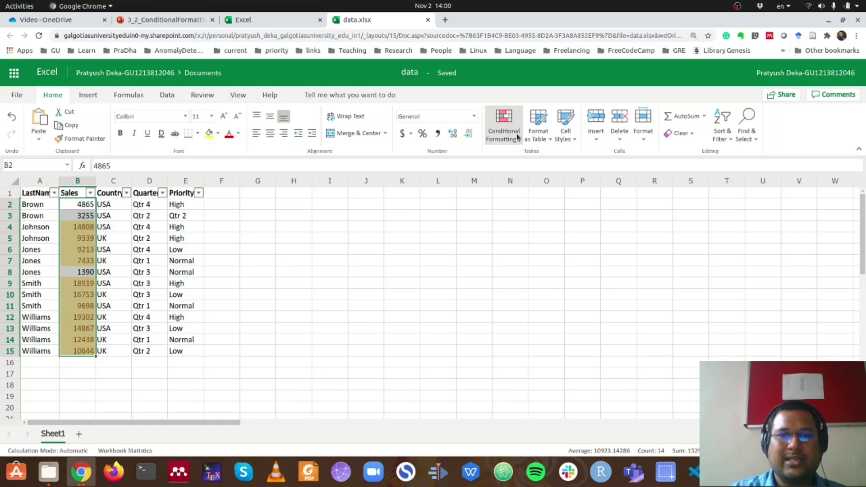
{"action": "mouse_move", "coordinate": [536, 291]}
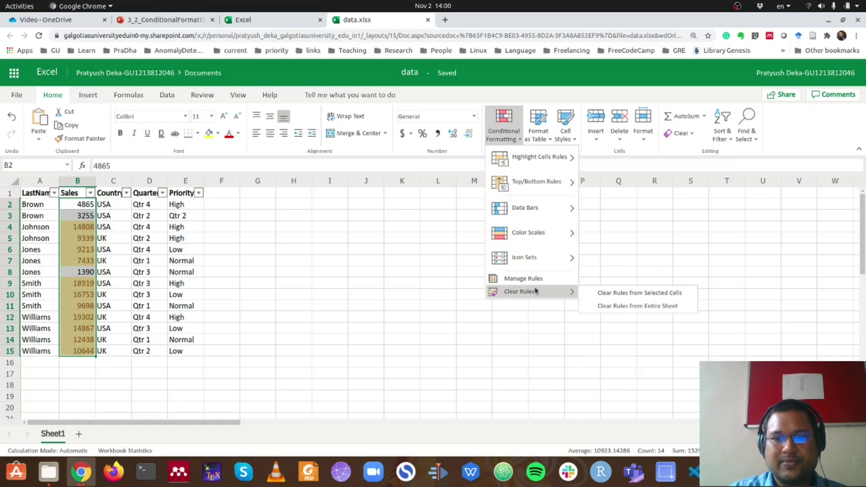
{"action": "left_click", "coordinate": [602, 293]}
{"action": "left_click", "coordinate": [189, 272]}
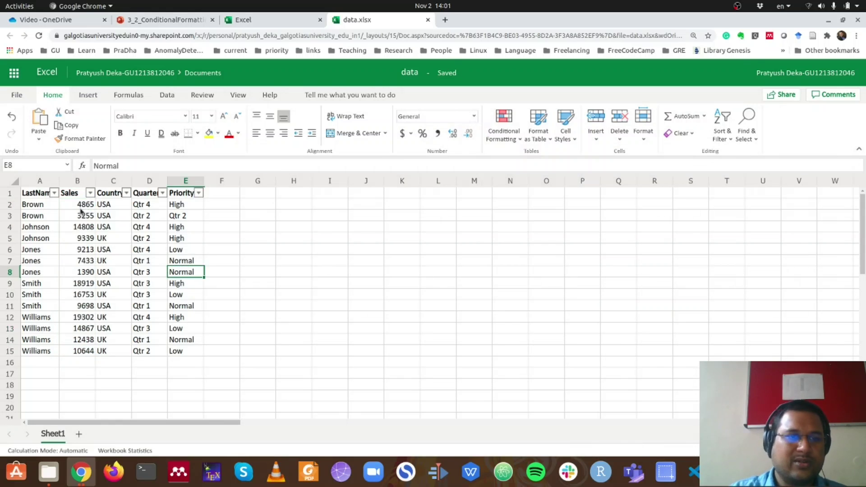
Step: Highlight Sales values in B2:B15 less than 6000 with Light Red Fill with Dark Red Text
{"action": "left_click_drag", "start_coordinate": [85, 208], "coordinate": [79, 355]}
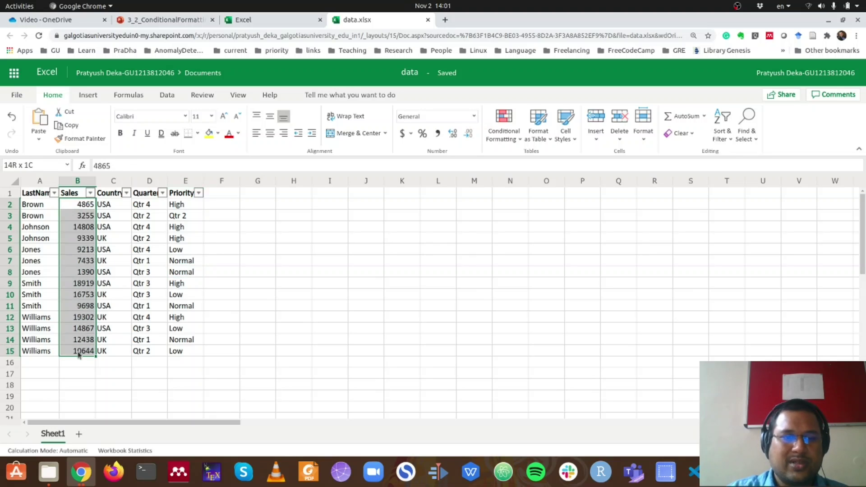
{"action": "left_click", "coordinate": [505, 134]}
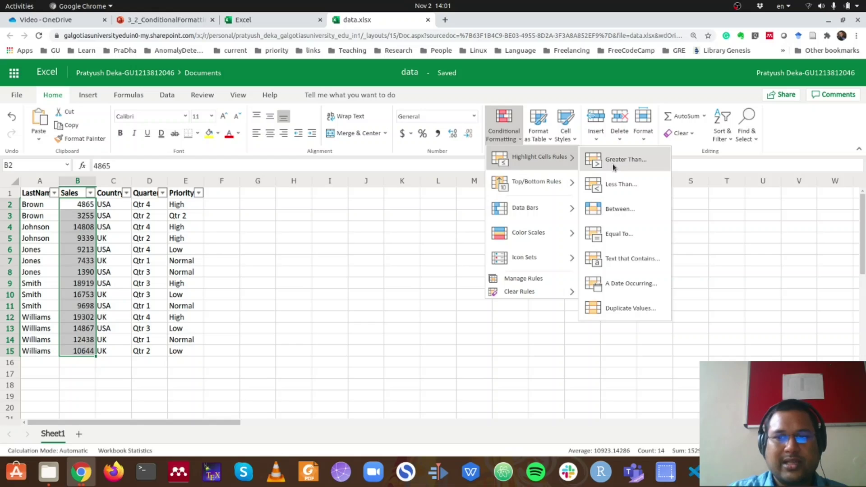
{"action": "left_click", "coordinate": [618, 182]}
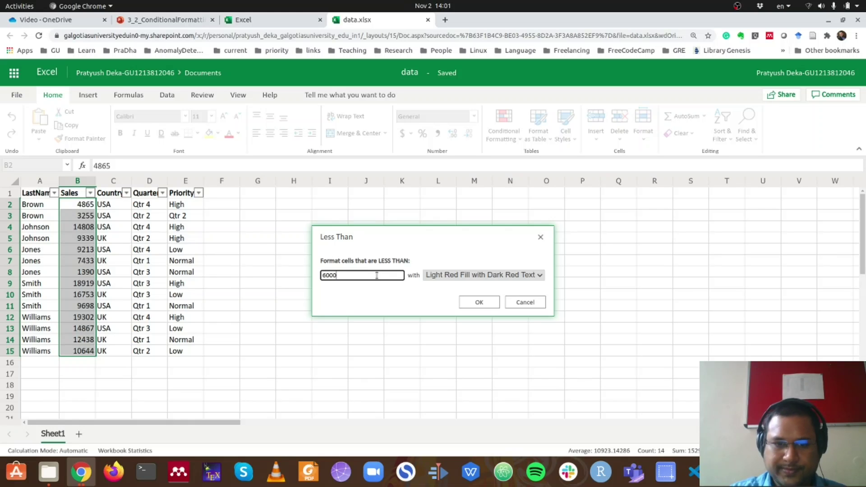
{"action": "left_click", "coordinate": [477, 302]}
{"action": "left_click", "coordinate": [177, 292]}
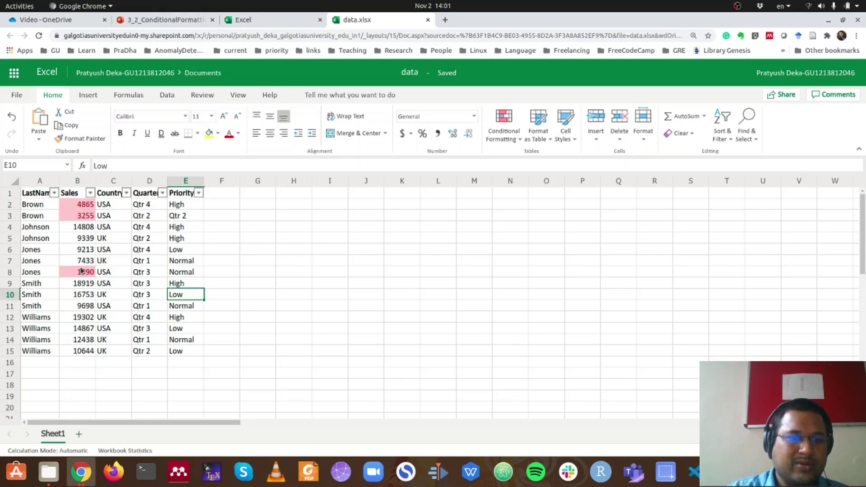
Step: Try to clear the conditional formatting rules with only cell E10 selected
{"action": "left_click", "coordinate": [504, 131]}
{"action": "mouse_move", "coordinate": [541, 292]}
{"action": "left_click", "coordinate": [621, 293]}
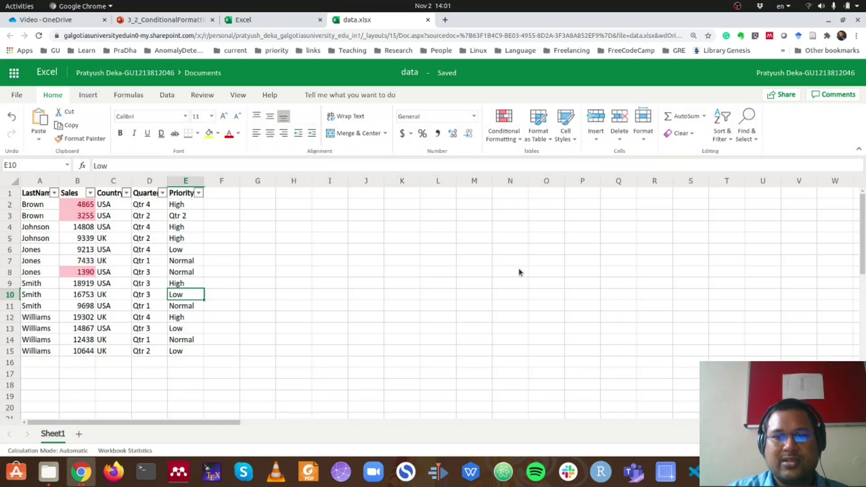
Step: Clear the less-than conditional formatting rule from the Sales cells B2:B15
{"action": "left_click_drag", "start_coordinate": [69, 205], "coordinate": [81, 352]}
{"action": "left_click", "coordinate": [504, 133]}
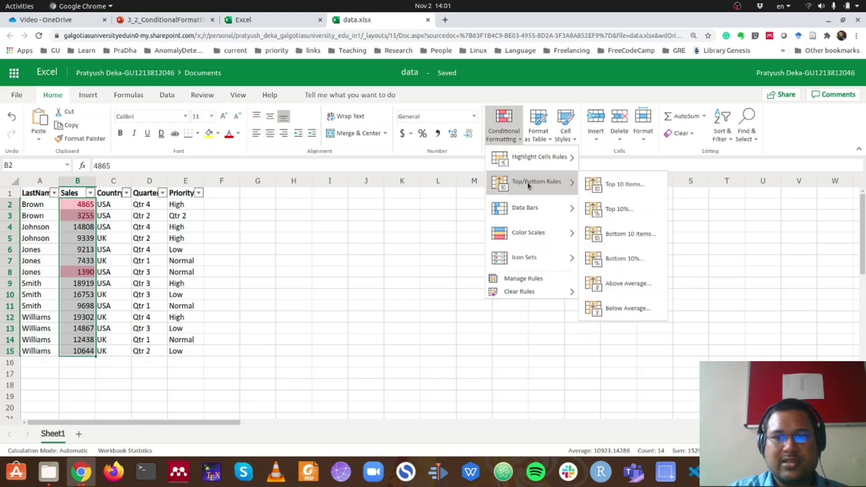
{"action": "mouse_move", "coordinate": [539, 157]}
{"action": "mouse_move", "coordinate": [523, 293]}
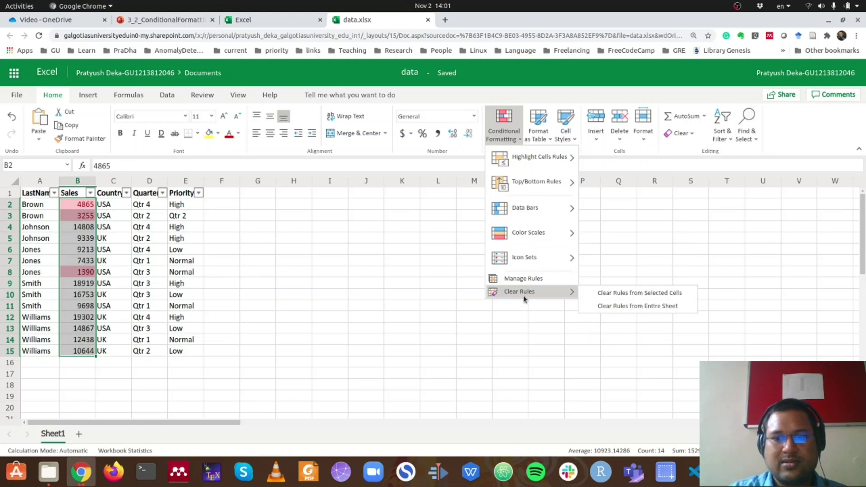
{"action": "left_click", "coordinate": [606, 292]}
{"action": "left_click", "coordinate": [547, 265]}
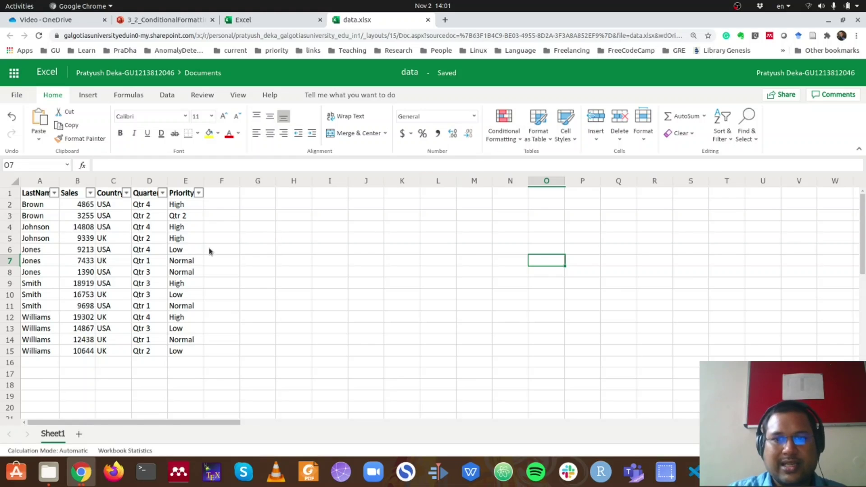
Step: Add a Between rule to Sales cells B2:B15 with lower limit 5000 and a higher upper limit, using Light Red Fill with Dark Red Text
{"action": "left_click_drag", "start_coordinate": [79, 208], "coordinate": [72, 352]}
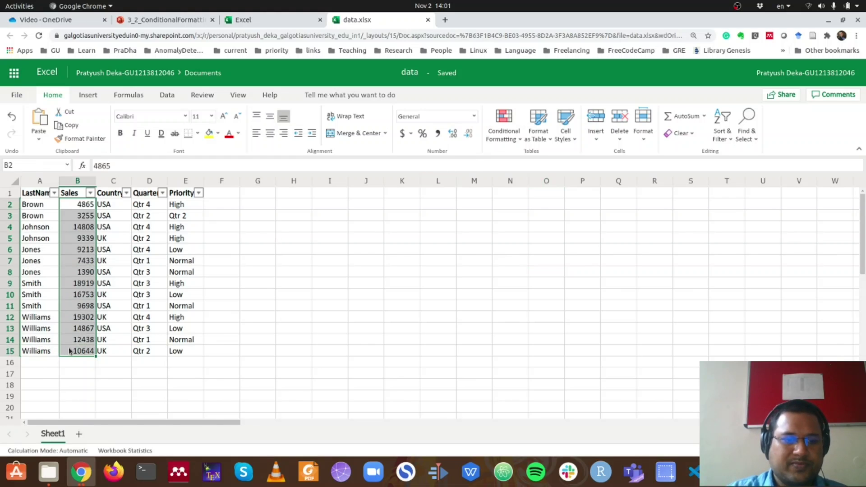
{"action": "left_click", "coordinate": [503, 137]}
{"action": "mouse_move", "coordinate": [512, 153]}
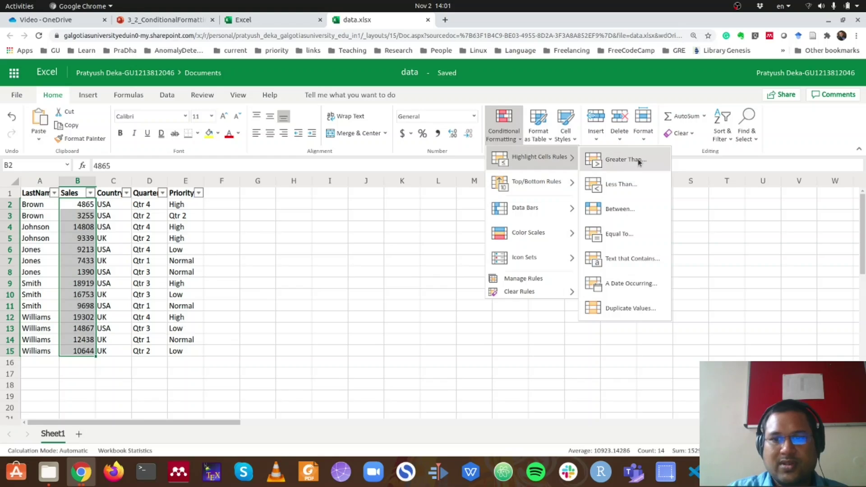
{"action": "left_click", "coordinate": [620, 207]}
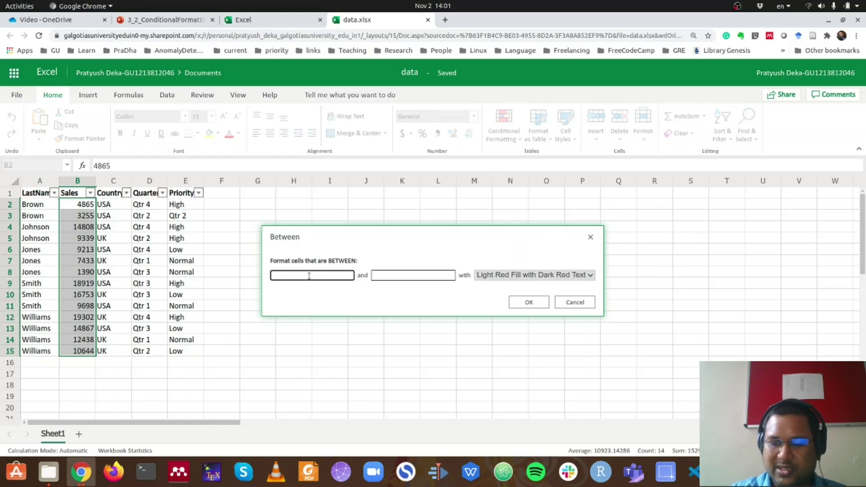
{"action": "type", "text": "5000"}
{"action": "key", "text": "Right"}
{"action": "key", "text": "BackSpace"}
{"action": "key", "text": "BackSpace"}
{"action": "key", "text": "BackSpace"}
{"action": "key", "text": "BackSpace"}
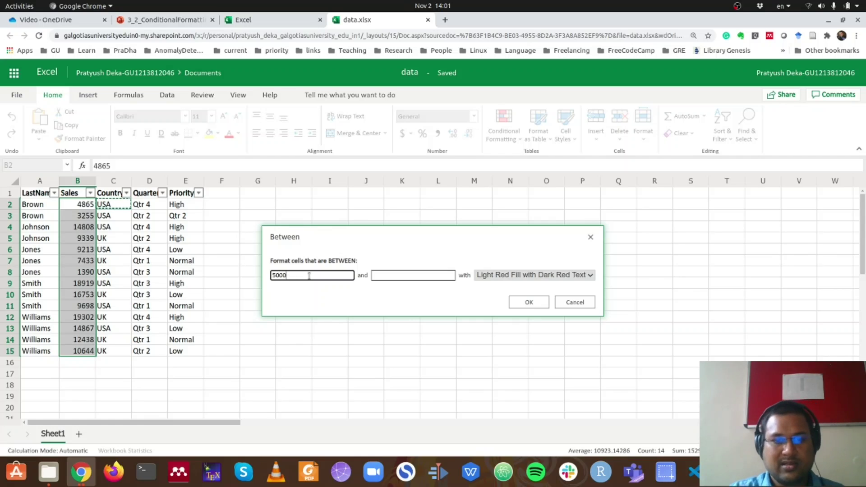
{"action": "key", "text": "Tab"}
{"action": "type", "text": "1"}
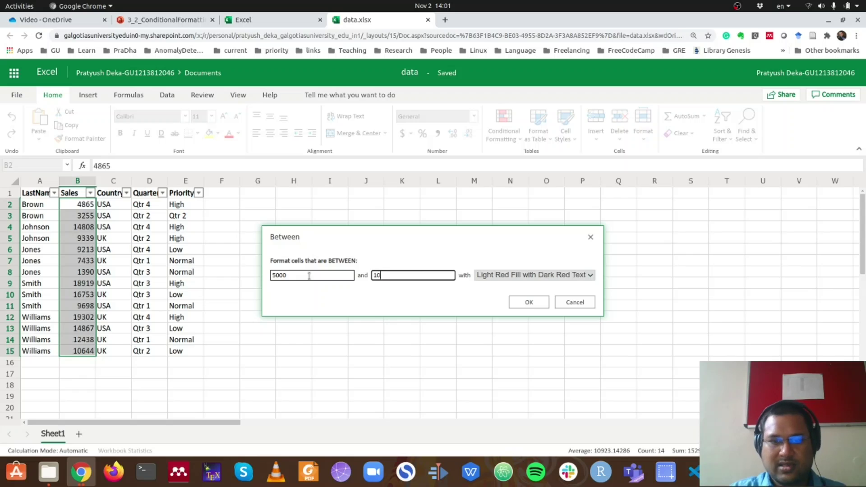
{"action": "left_click", "coordinate": [511, 302]}
{"action": "left_click", "coordinate": [487, 307]}
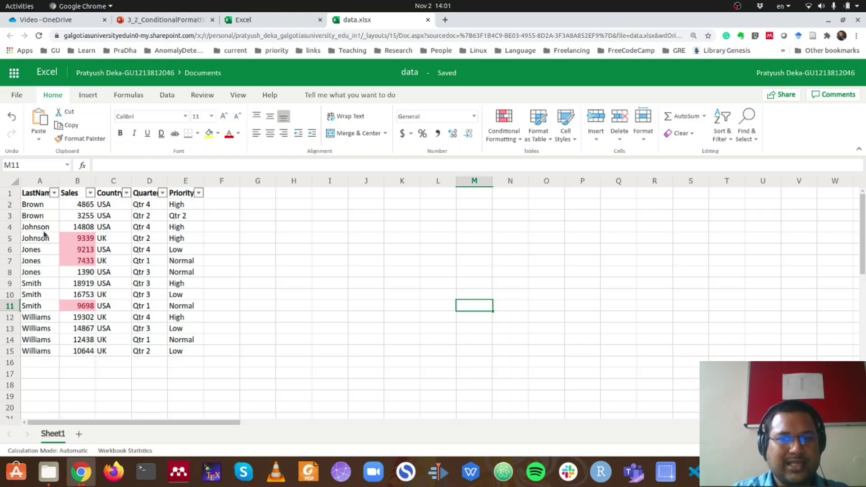
Step: Try to clear the conditional formatting rules with only empty cell M11 selected
{"action": "left_click", "coordinate": [503, 129]}
{"action": "mouse_move", "coordinate": [532, 243]}
{"action": "mouse_move", "coordinate": [519, 291]}
{"action": "left_click", "coordinate": [599, 286]}
{"action": "left_click", "coordinate": [502, 131]}
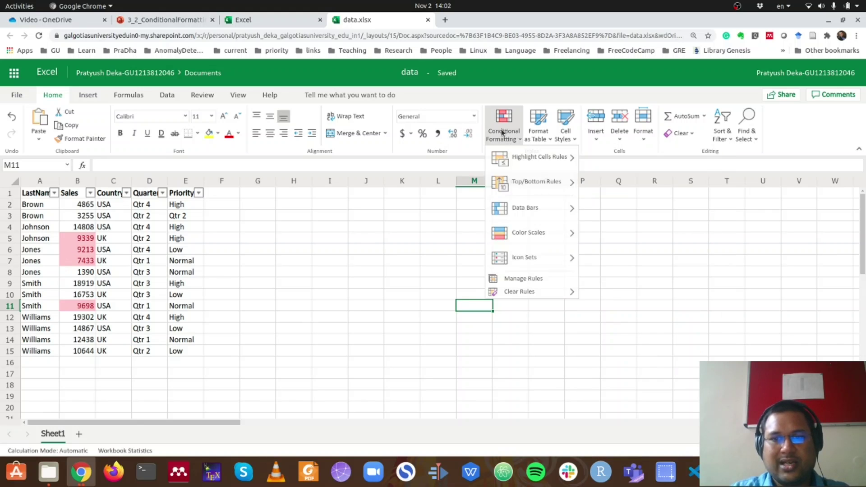
{"action": "left_click", "coordinate": [606, 287]}
{"action": "left_click", "coordinate": [503, 130]}
{"action": "mouse_move", "coordinate": [536, 157]}
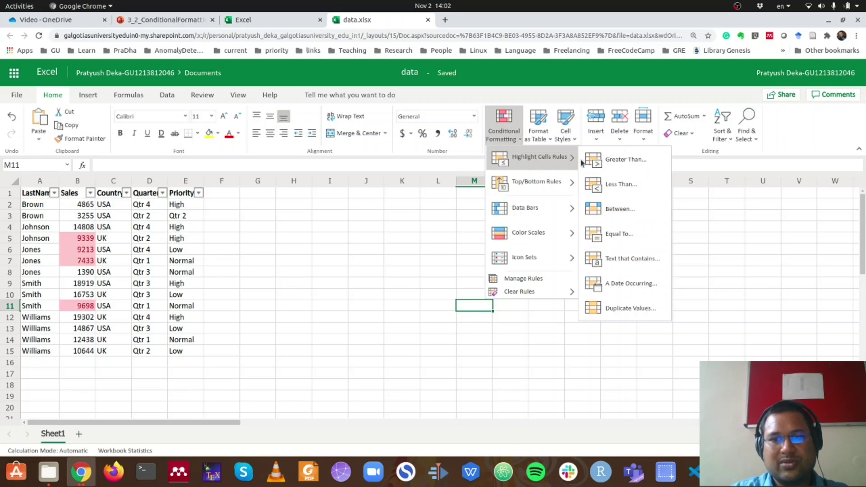
{"action": "mouse_move", "coordinate": [541, 190]}
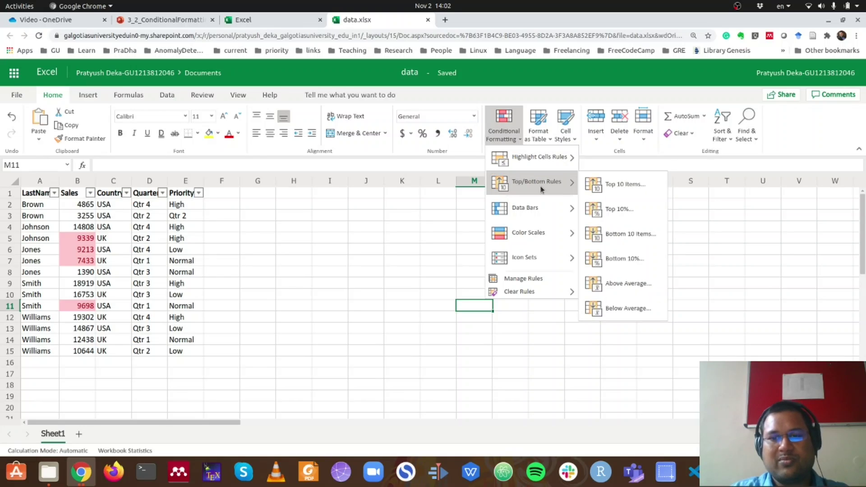
{"action": "left_click", "coordinate": [603, 183]}
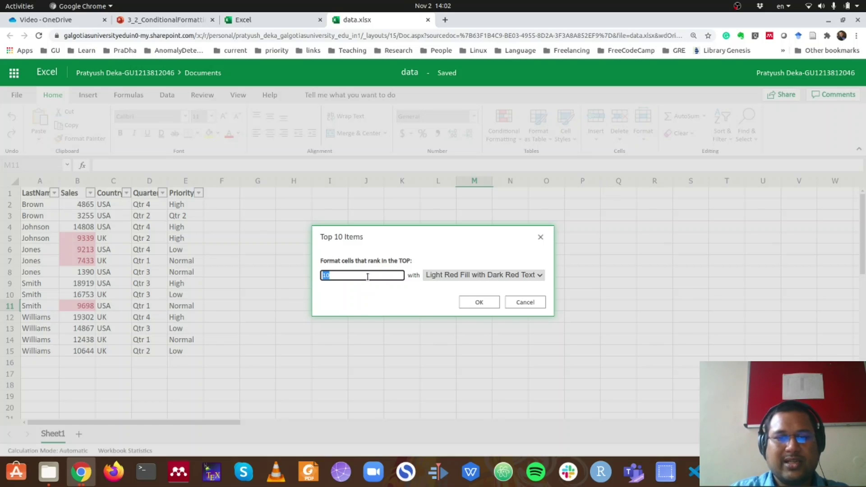
{"action": "key", "text": "Escape"}
Step: Add a Top 10 Items rule to Sales cells B2:B15 with rank 10 and Light Red Fill with Dark Red Text
{"action": "left_click_drag", "start_coordinate": [77, 205], "coordinate": [84, 353]}
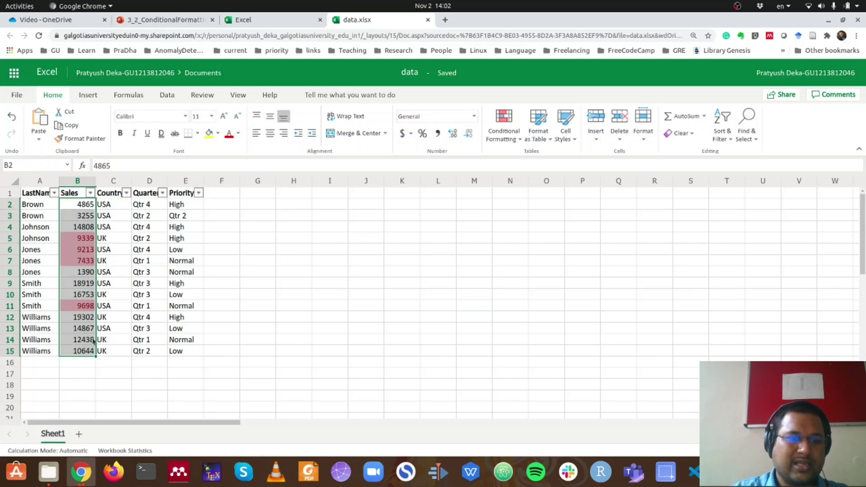
{"action": "left_click", "coordinate": [510, 142]}
{"action": "mouse_move", "coordinate": [523, 180]}
{"action": "left_click", "coordinate": [648, 186]}
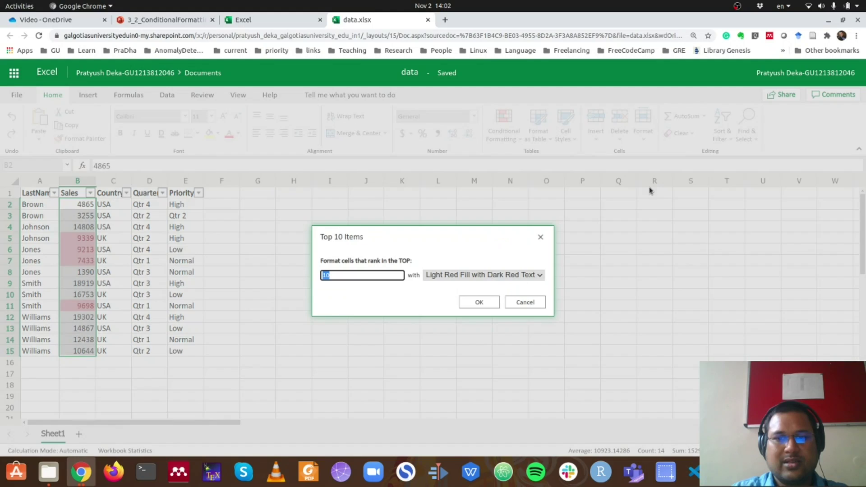
{"action": "left_click", "coordinate": [486, 305]}
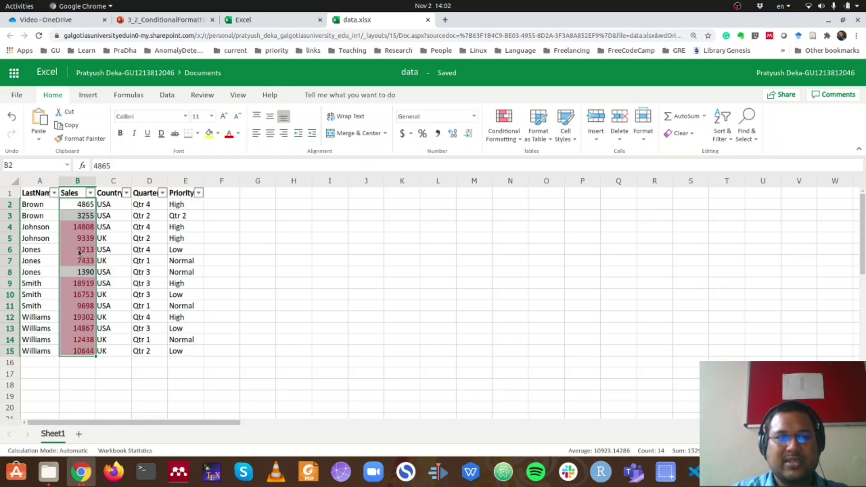
Step: Add a Top 10% rule to the Sales values at 10 percent with Light Red Fill with Dark Red Text
{"action": "left_click", "coordinate": [504, 128]}
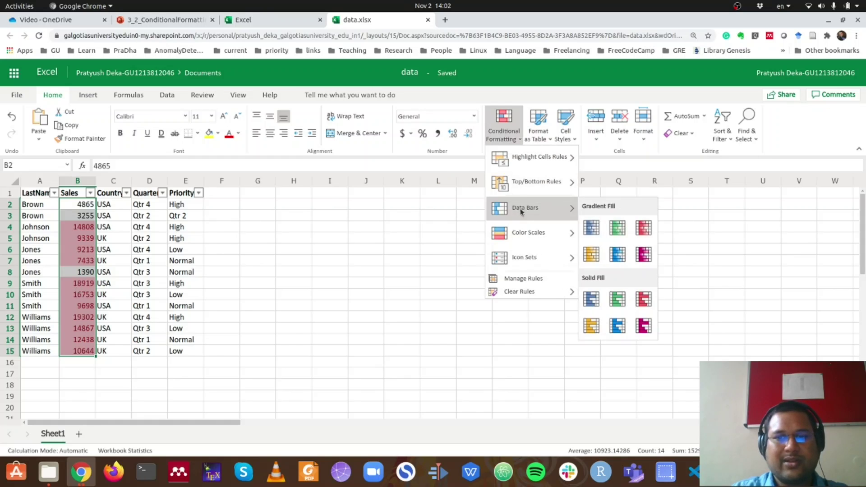
{"action": "mouse_move", "coordinate": [522, 185]}
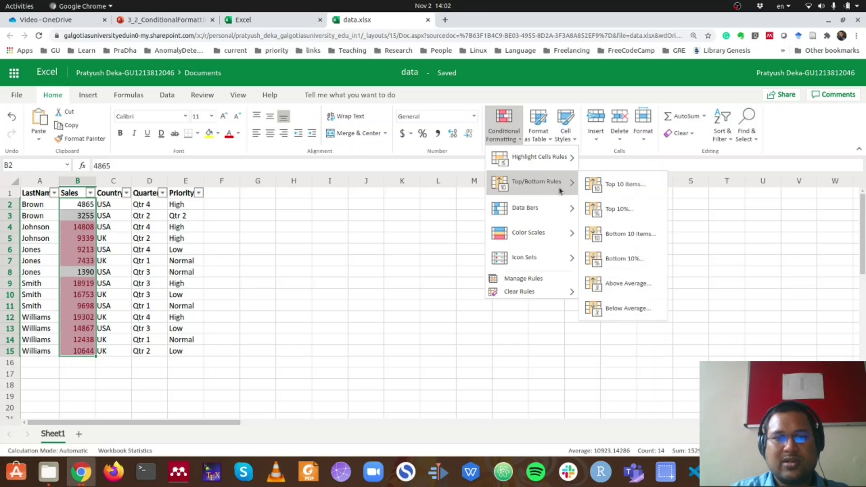
{"action": "left_click", "coordinate": [594, 206]}
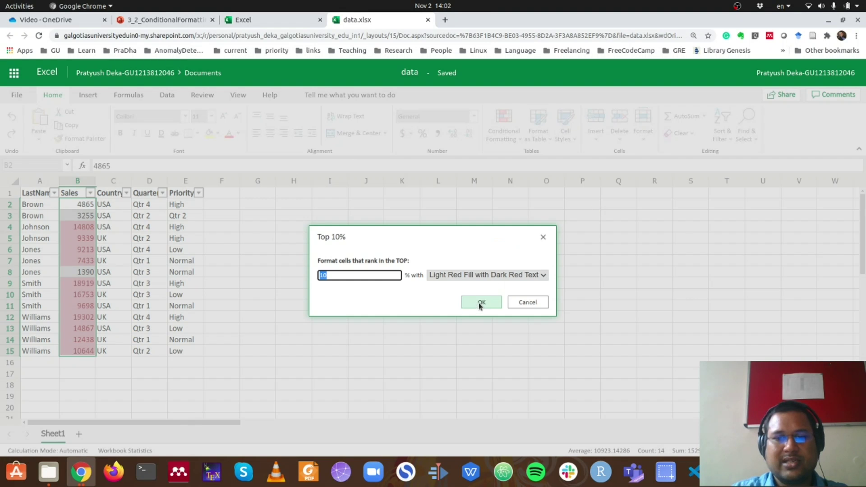
{"action": "left_click", "coordinate": [480, 303]}
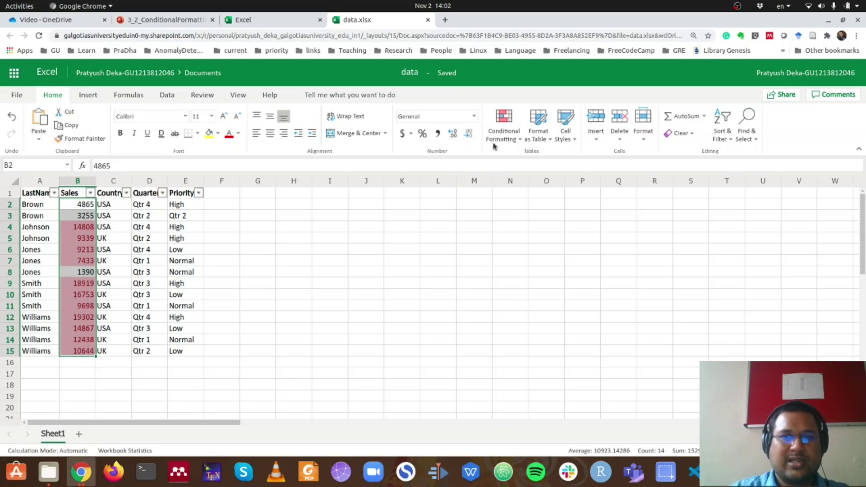
Step: Clear all conditional formatting rules from Sales cells B2:B15
{"action": "left_click", "coordinate": [504, 133]}
{"action": "mouse_move", "coordinate": [555, 292]}
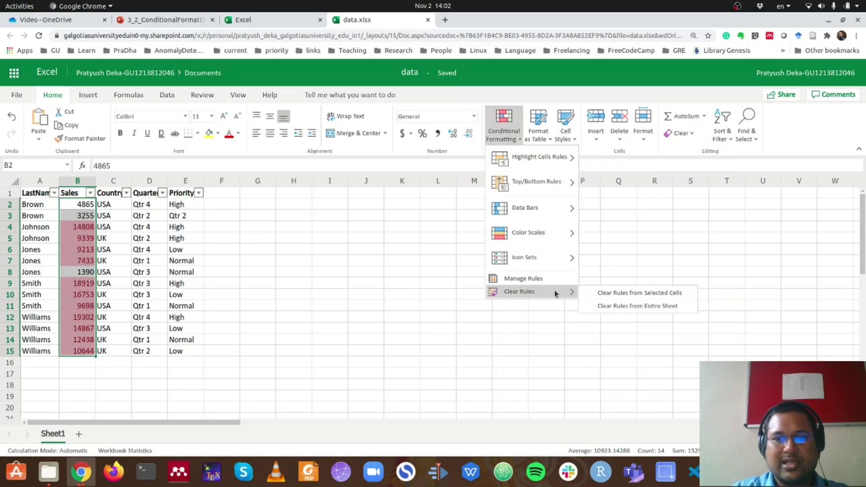
{"action": "left_click", "coordinate": [595, 293]}
Step: Add a Top 10% rule to Sales cells B2:B15 set to 5 percent, using Light Red Fill with Dark Red Text
{"action": "left_click_drag", "start_coordinate": [84, 205], "coordinate": [100, 342]}
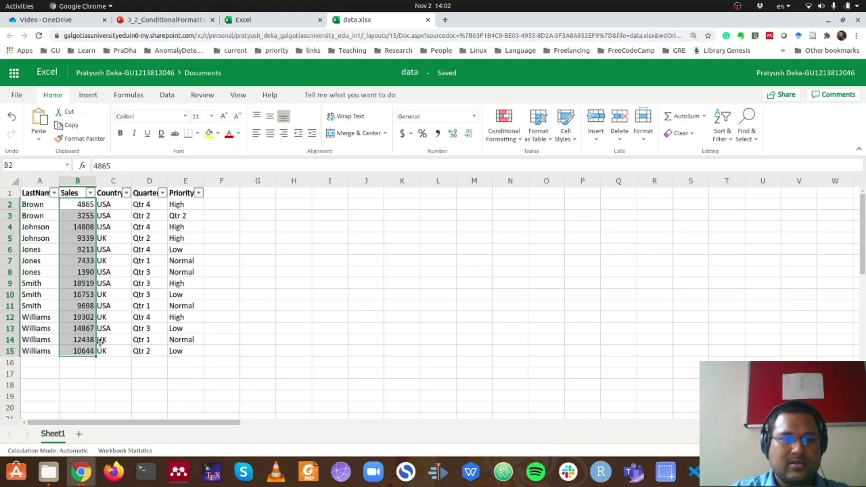
{"action": "left_click", "coordinate": [518, 148]}
{"action": "mouse_move", "coordinate": [528, 181]}
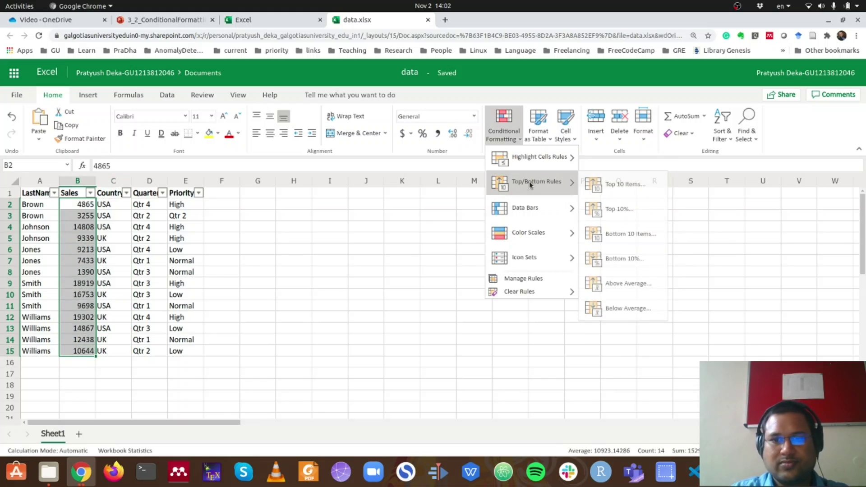
{"action": "left_click", "coordinate": [618, 209]}
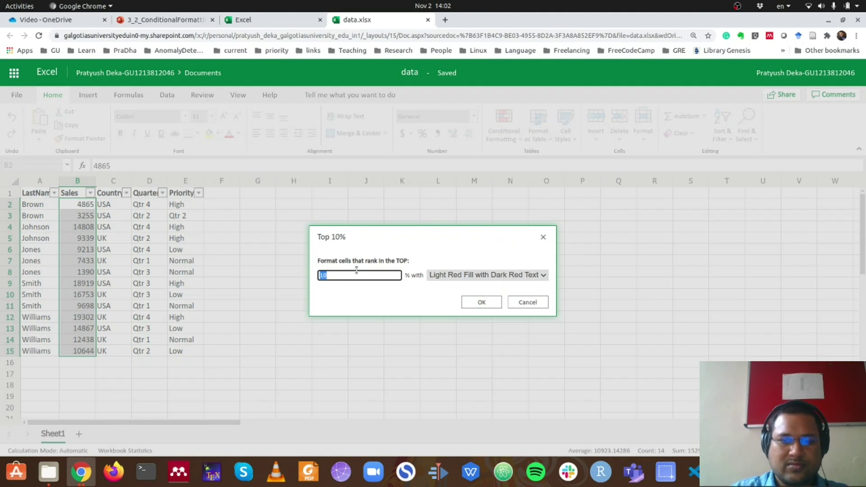
{"action": "type", "text": "5"}
{"action": "left_click", "coordinate": [494, 303]}
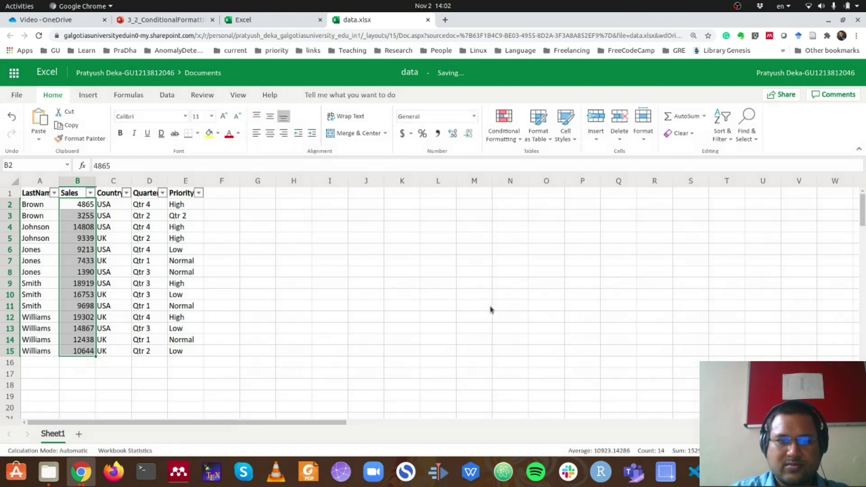
Step: Clear the conditional formatting rules with only cell B12 selected
{"action": "left_click", "coordinate": [84, 319]}
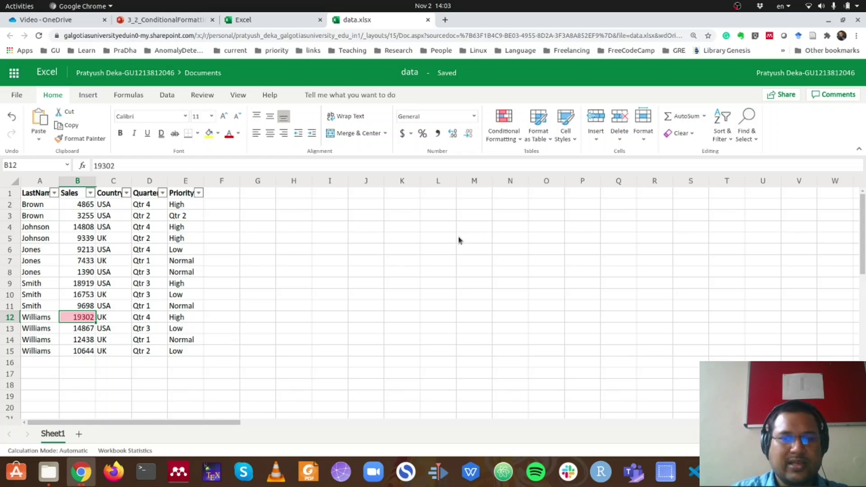
{"action": "left_click", "coordinate": [518, 141]}
{"action": "mouse_move", "coordinate": [543, 291]}
{"action": "left_click", "coordinate": [586, 293]}
Step: Add a Bottom 10 Items rule to cell B12 alone with rank 10 and Light Red Fill with Dark Red Text
{"action": "left_click", "coordinate": [503, 131]}
{"action": "mouse_move", "coordinate": [520, 208]}
{"action": "mouse_move", "coordinate": [541, 182]}
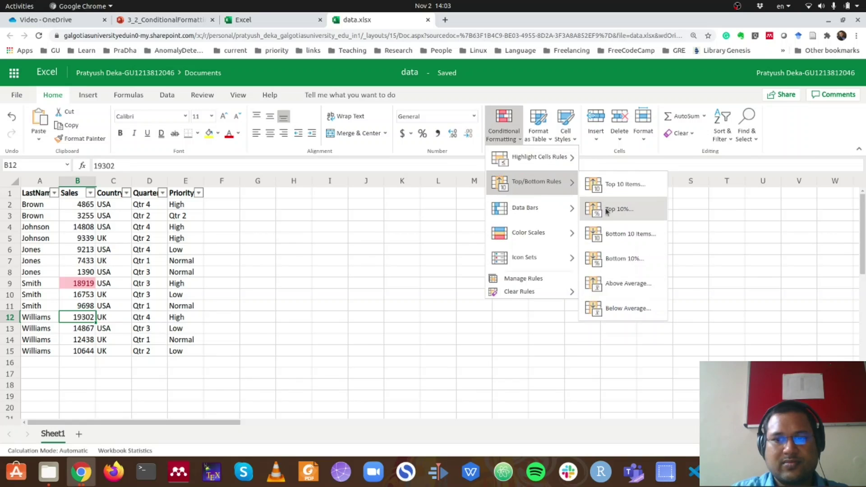
{"action": "left_click", "coordinate": [618, 233]}
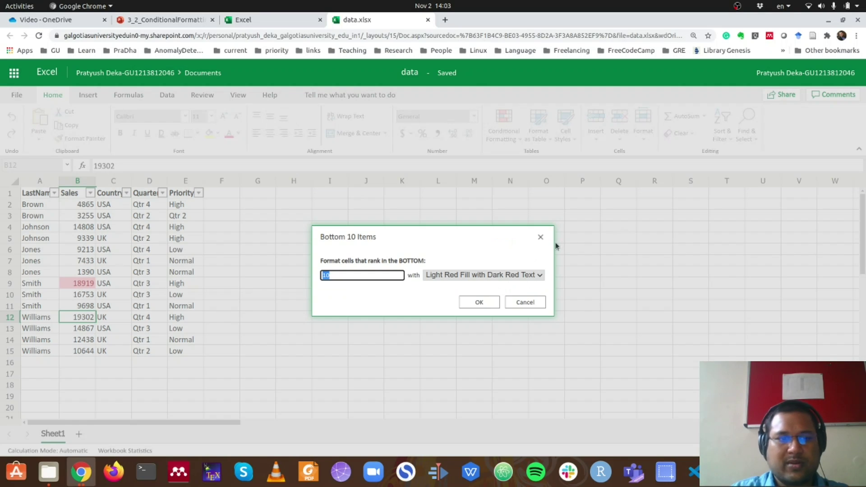
{"action": "left_click", "coordinate": [490, 302]}
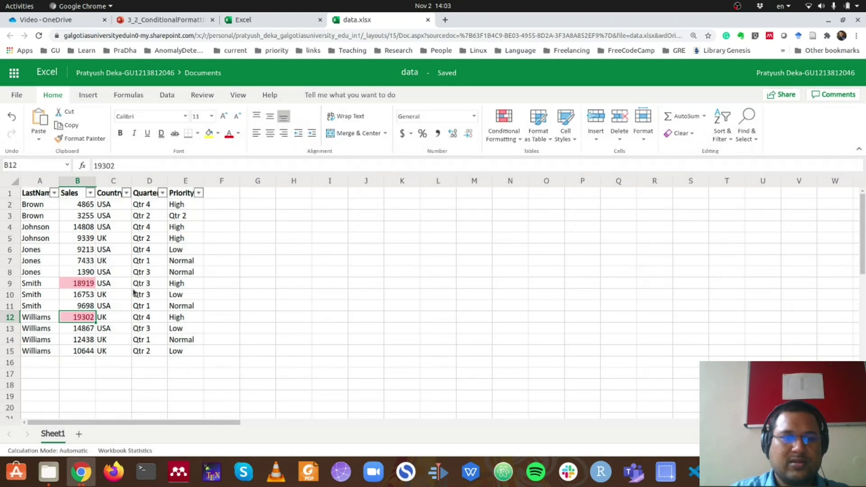
Step: Select Sales cells B2:B15 and clear their remaining conditional formatting rules
{"action": "left_click_drag", "start_coordinate": [84, 207], "coordinate": [83, 351]}
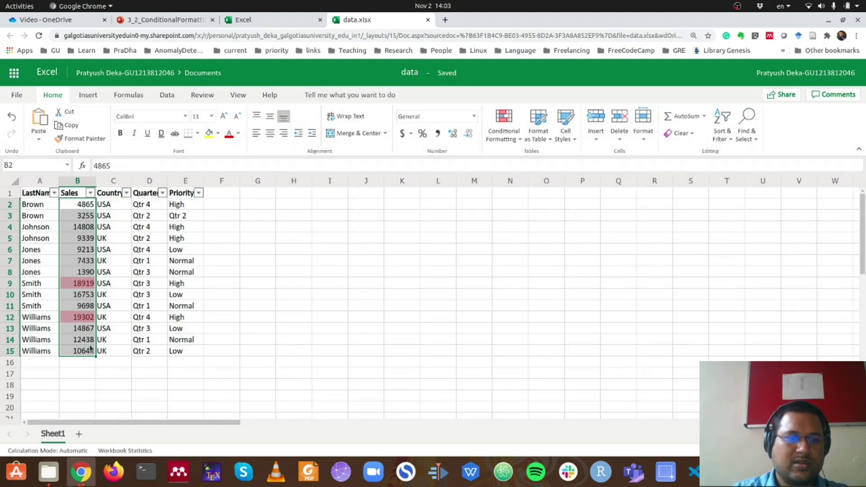
{"action": "left_click", "coordinate": [503, 131]}
{"action": "mouse_move", "coordinate": [531, 291]}
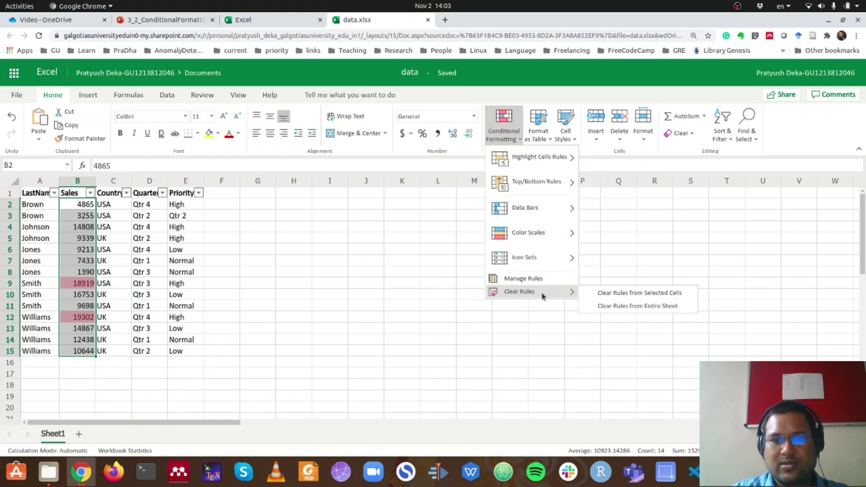
{"action": "left_click", "coordinate": [607, 292]}
Step: Add a Bottom 10 Items rule to Sales cells B2:B15 with rank 10 and Light Red Fill with Dark Red Text
{"action": "left_click", "coordinate": [503, 128]}
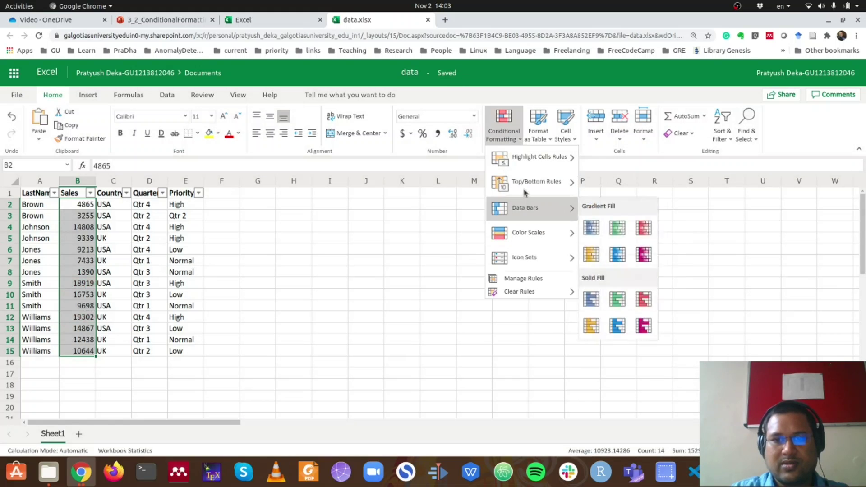
{"action": "mouse_move", "coordinate": [541, 182]}
{"action": "left_click", "coordinate": [617, 234]}
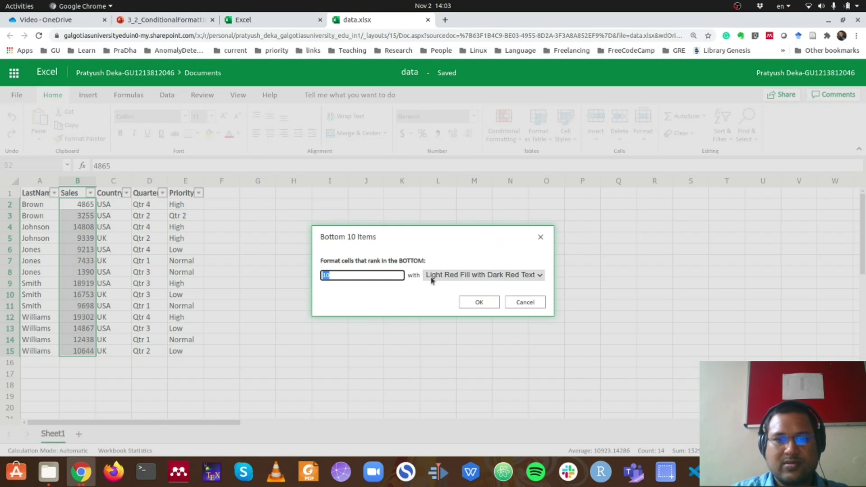
{"action": "left_click", "coordinate": [479, 302]}
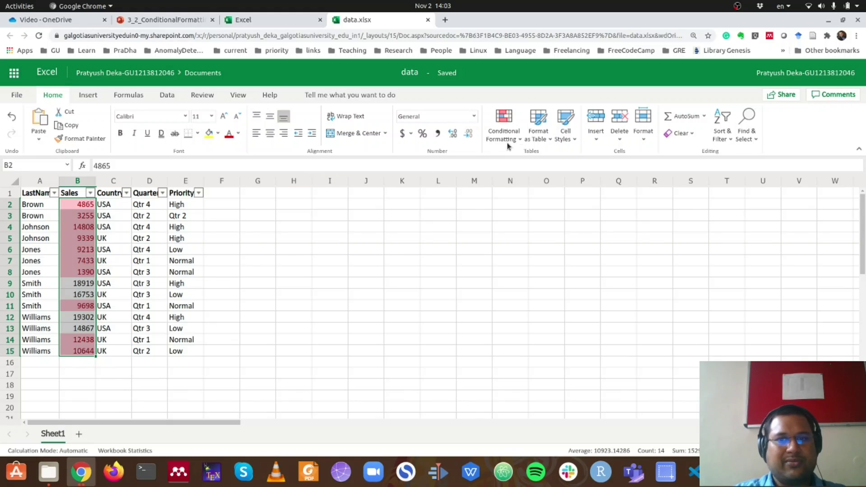
Step: Clear the Bottom 10 Items rule from Sales cells B2:B15
{"action": "left_click", "coordinate": [504, 129]}
{"action": "mouse_move", "coordinate": [523, 291]}
{"action": "left_click", "coordinate": [612, 294]}
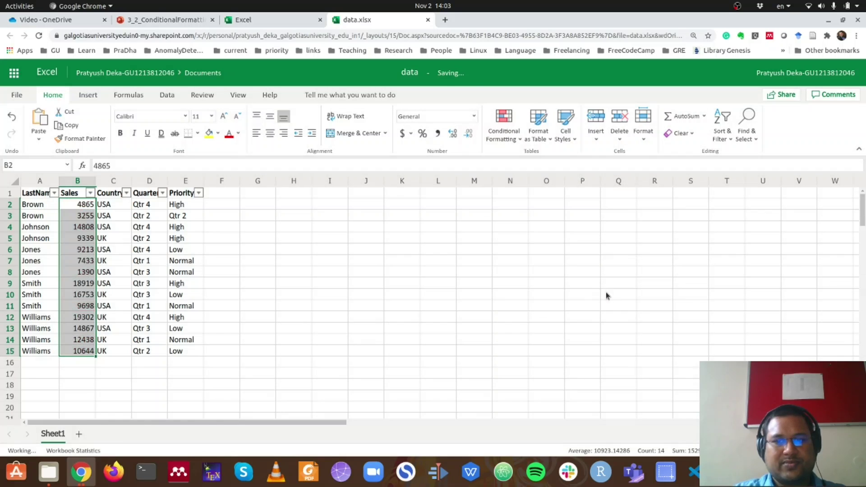
Step: Add a Bottom 10% rule to Sales cells B2:B15 set to 1 percent, using Light Red Fill with Dark Red Text
{"action": "left_click_drag", "start_coordinate": [85, 206], "coordinate": [85, 353]}
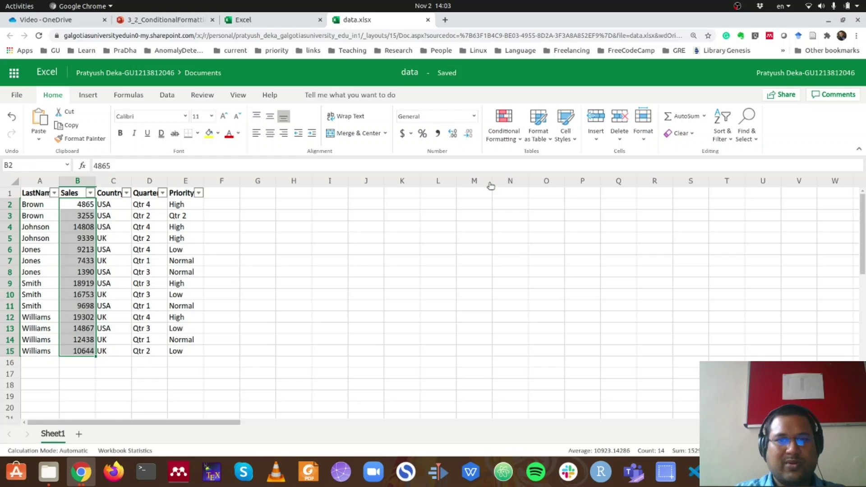
{"action": "left_click", "coordinate": [504, 128]}
{"action": "mouse_move", "coordinate": [541, 181]}
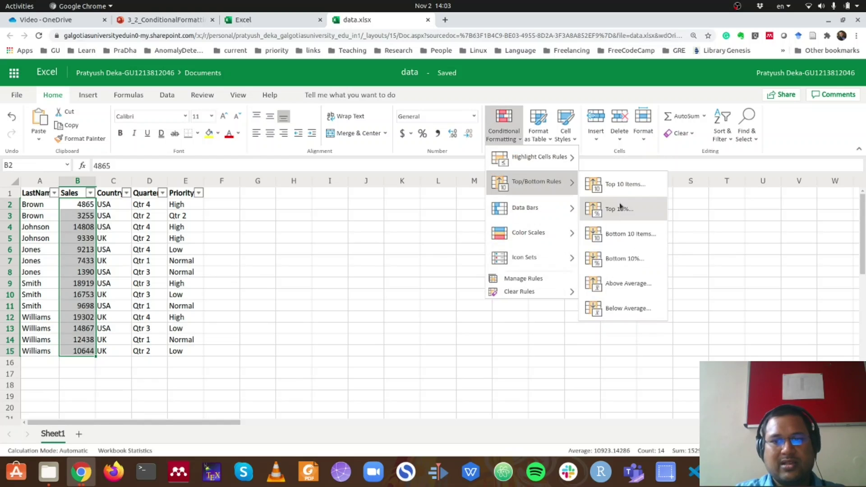
{"action": "left_click", "coordinate": [623, 258]}
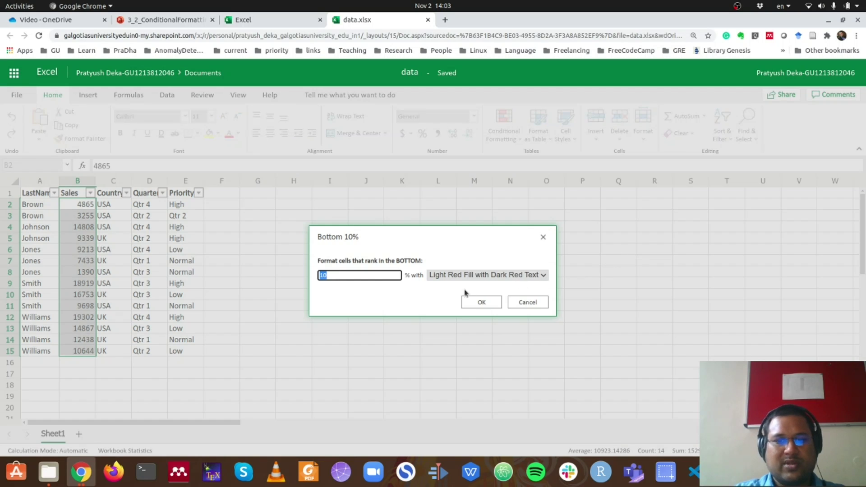
{"action": "type", "text": "1"}
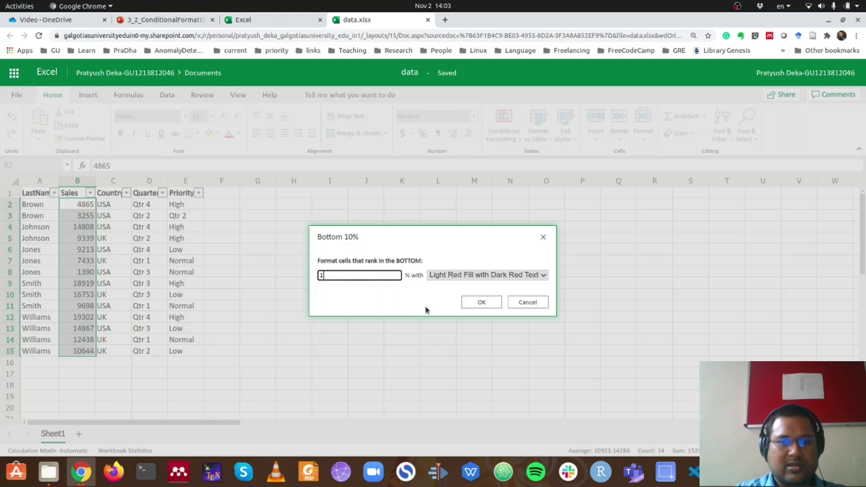
{"action": "left_click", "coordinate": [470, 303]}
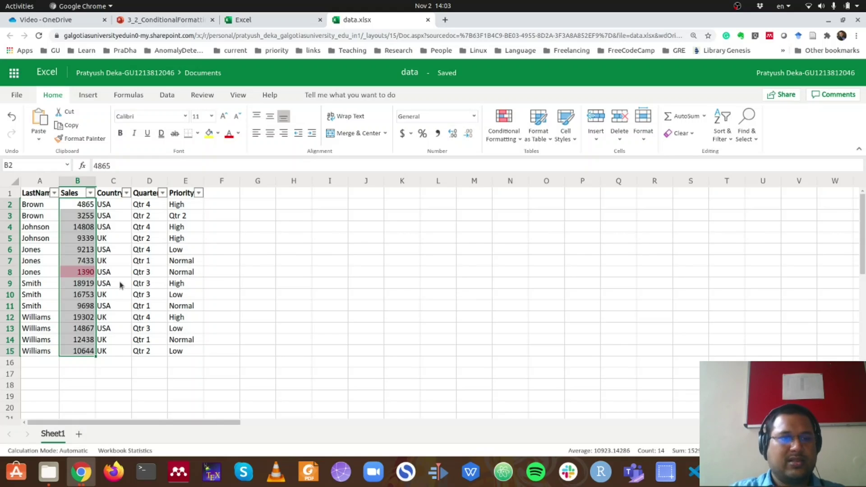
Step: Add another Bottom 10% rule to Sales cells B2:B15
{"action": "left_click", "coordinate": [501, 131]}
{"action": "mouse_move", "coordinate": [513, 262]}
{"action": "mouse_move", "coordinate": [518, 180]}
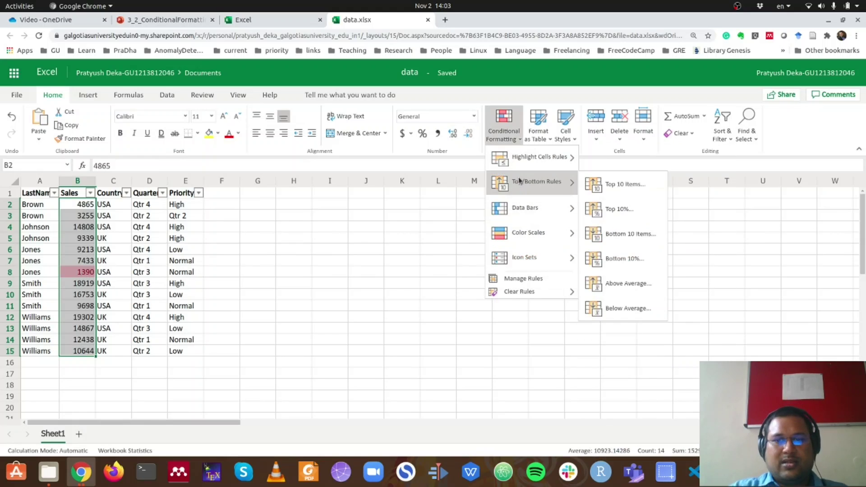
{"action": "left_click", "coordinate": [644, 257]}
{"action": "left_click", "coordinate": [345, 271]}
{"action": "left_click", "coordinate": [473, 302]}
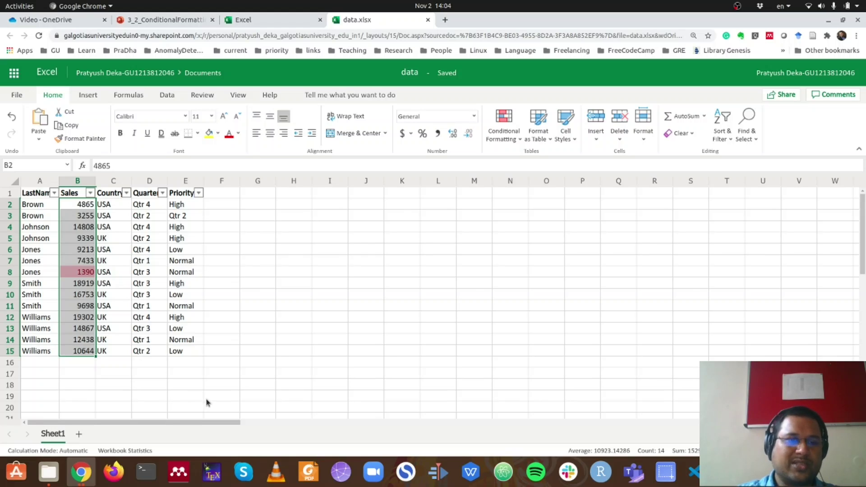
Step: Add an Above Average rule to Sales cells B2:B15 using Light Red Fill with Dark Red Text
{"action": "left_click", "coordinate": [512, 139]}
{"action": "mouse_move", "coordinate": [523, 182]}
{"action": "mouse_move", "coordinate": [525, 164]}
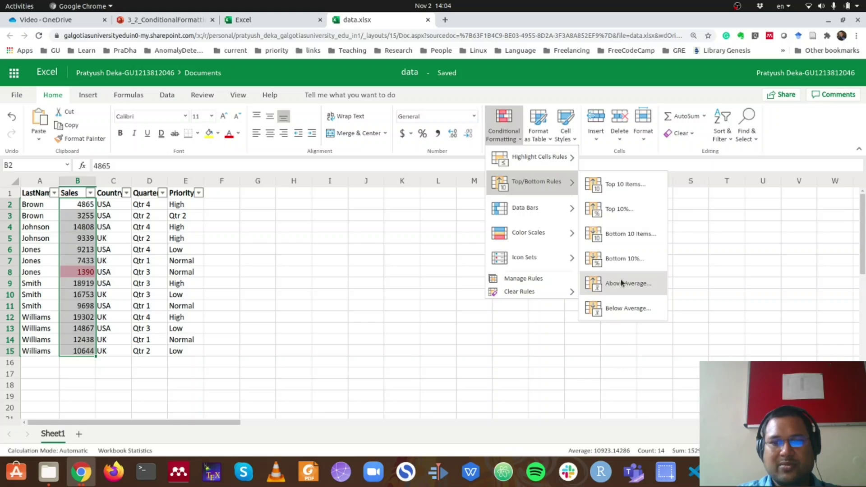
{"action": "left_click", "coordinate": [623, 283]}
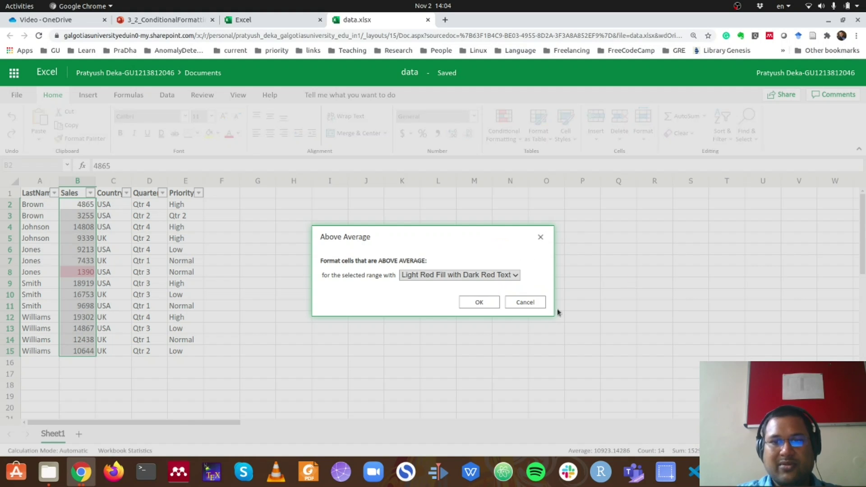
{"action": "left_click", "coordinate": [479, 302]}
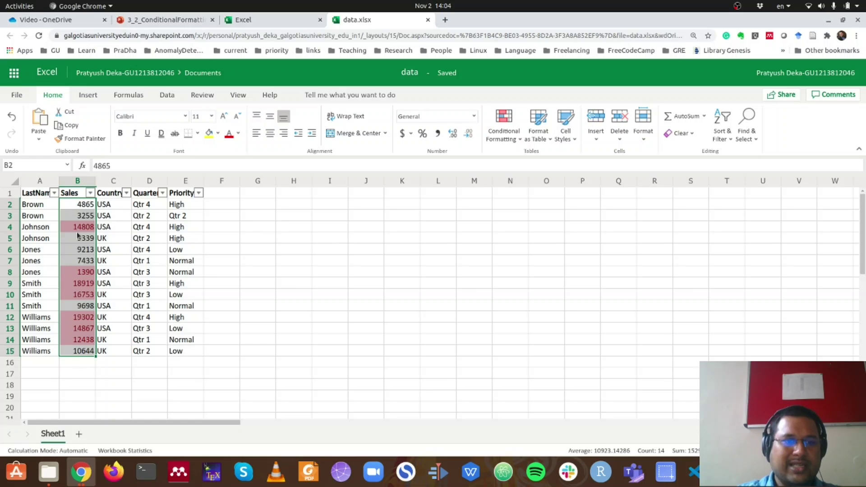
Step: Clear the Above Average and Bottom 10% rules from Sales cells B2:B15
{"action": "left_click", "coordinate": [512, 137]}
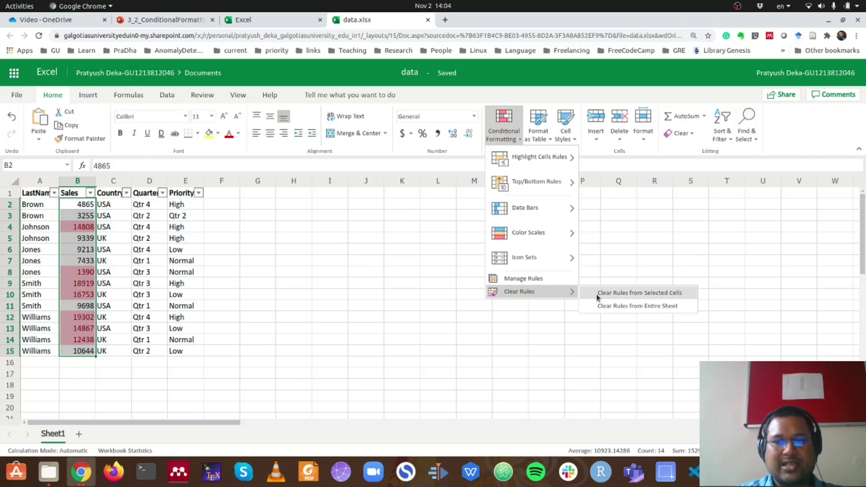
{"action": "left_click", "coordinate": [599, 293]}
Step: Add a Below Average rule to Sales cells B2:B15 using Light Red Fill with Dark Red Text
{"action": "left_click", "coordinate": [506, 135]}
{"action": "mouse_move", "coordinate": [517, 184]}
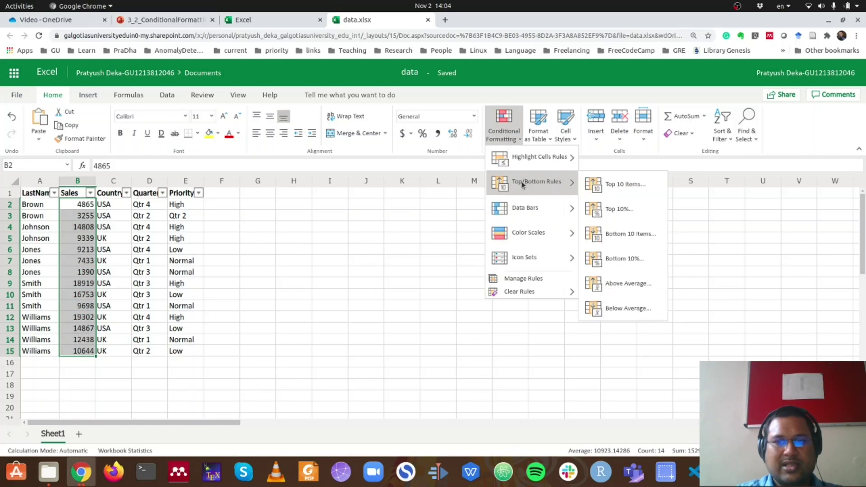
{"action": "left_click", "coordinate": [622, 309]}
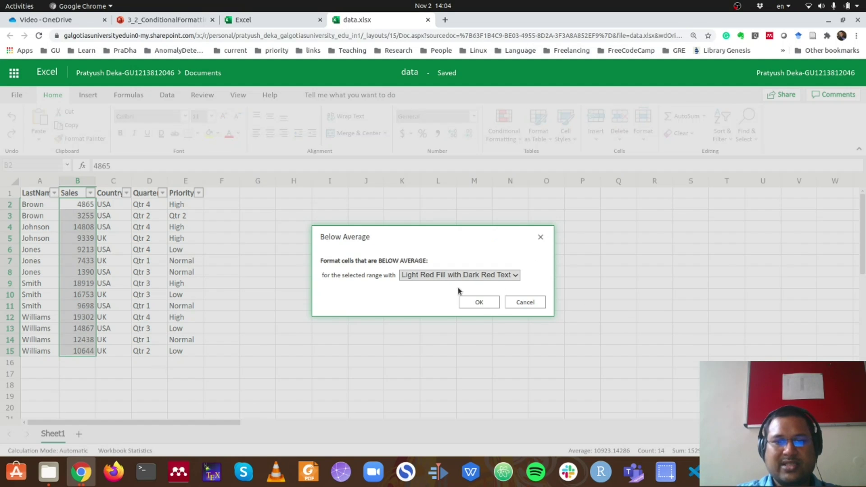
{"action": "left_click", "coordinate": [478, 302]}
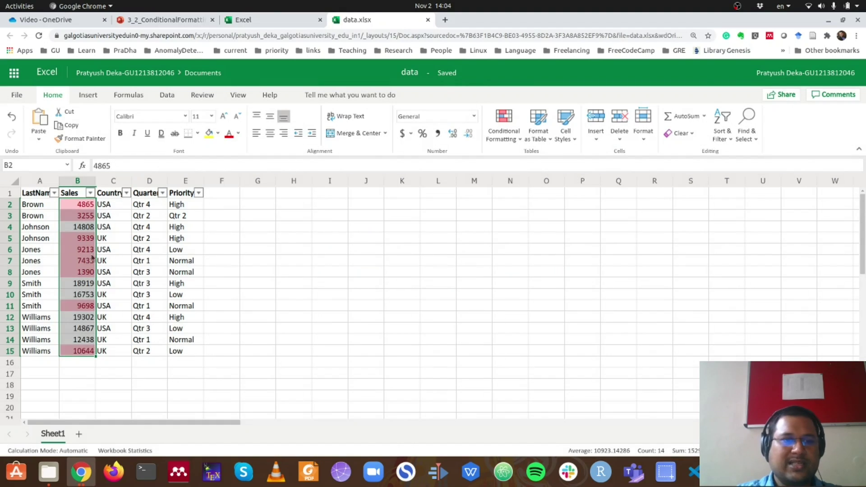
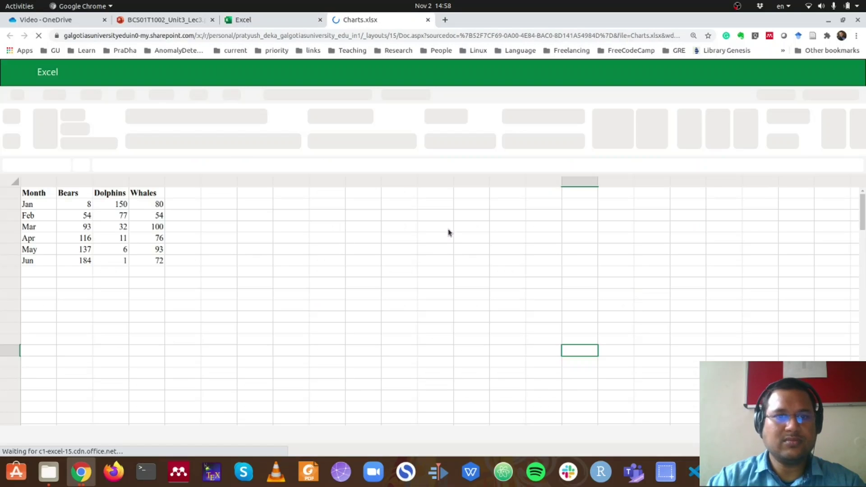
{"action": "left_click", "coordinate": [310, 283]}
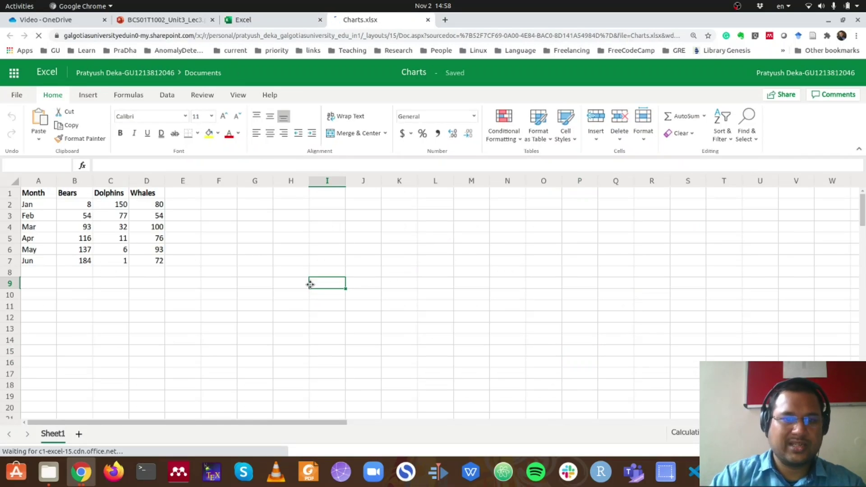
{"action": "key", "text": "ctrl+plus"}
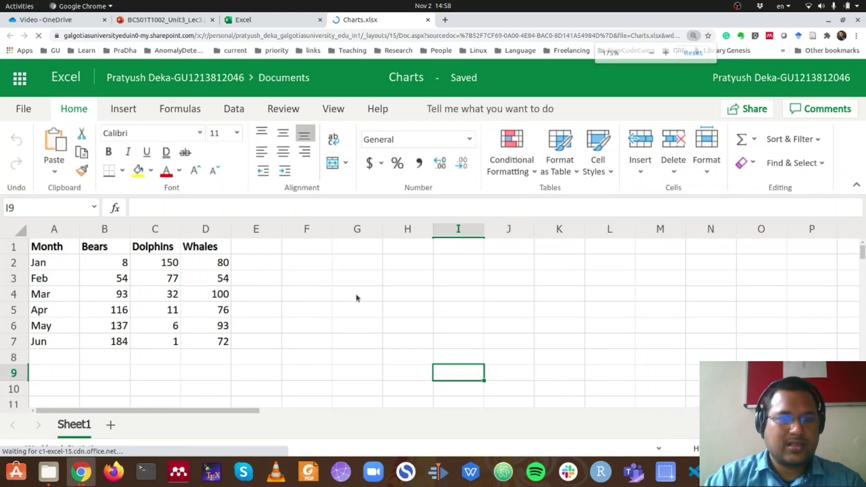
{"action": "key", "text": "ctrl+0"}
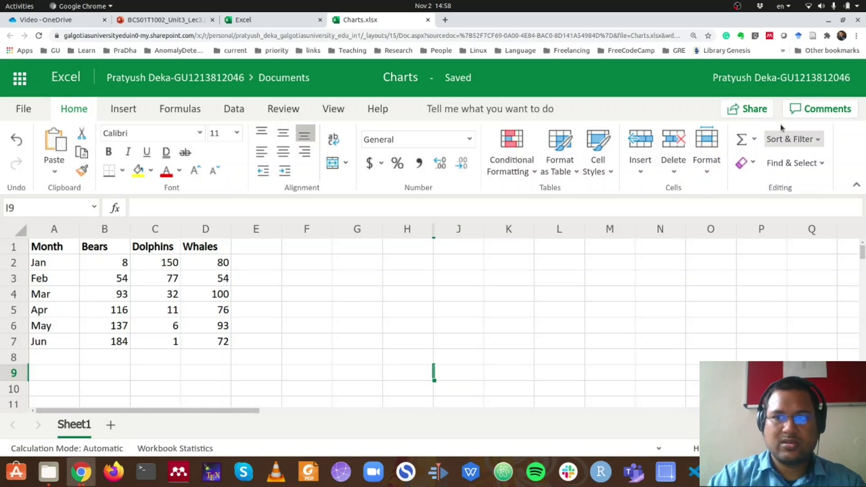
{"action": "left_click", "coordinate": [693, 35]}
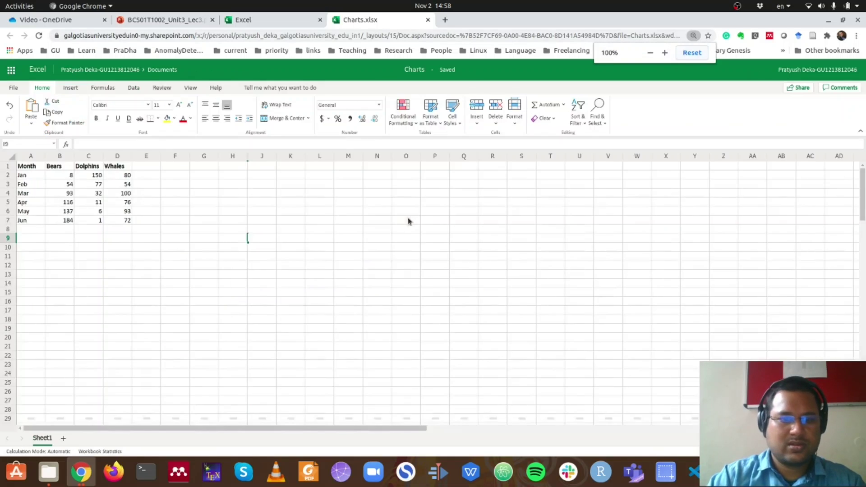
{"action": "left_click", "coordinate": [97, 212]}
{"action": "key", "text": "ctrl+plus"}
{"action": "key", "text": "ctrl+plus"}
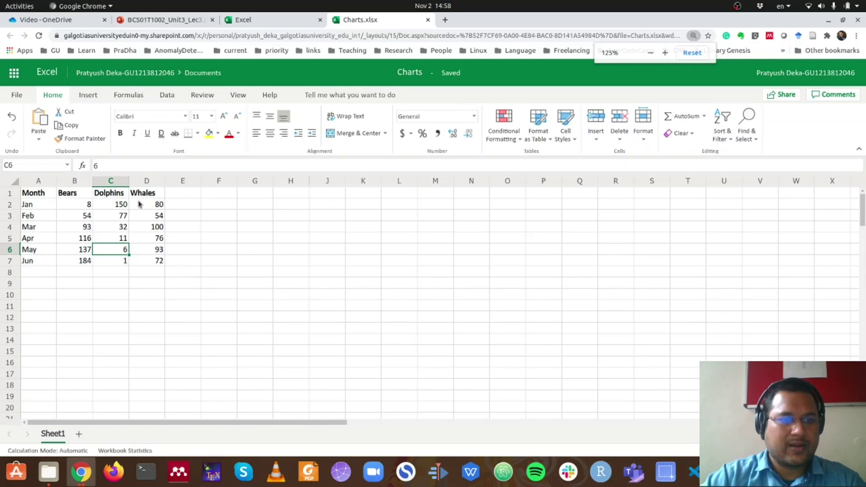
Step: Select the monthly data table A1:D7, extending from the Month header across to Whales and down to Jun
{"action": "left_click", "coordinate": [39, 198]}
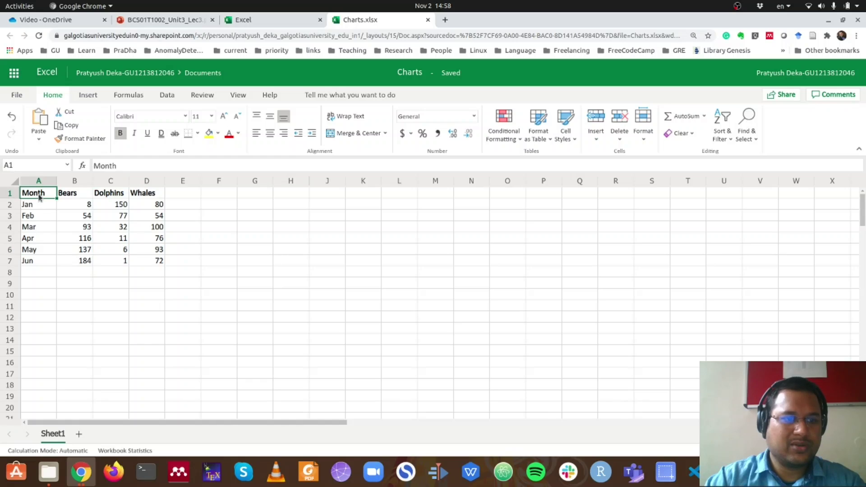
{"action": "key", "text": "shift+Right"}
{"action": "key", "text": "shift+Right"}
{"action": "key", "text": "shift+Right"}
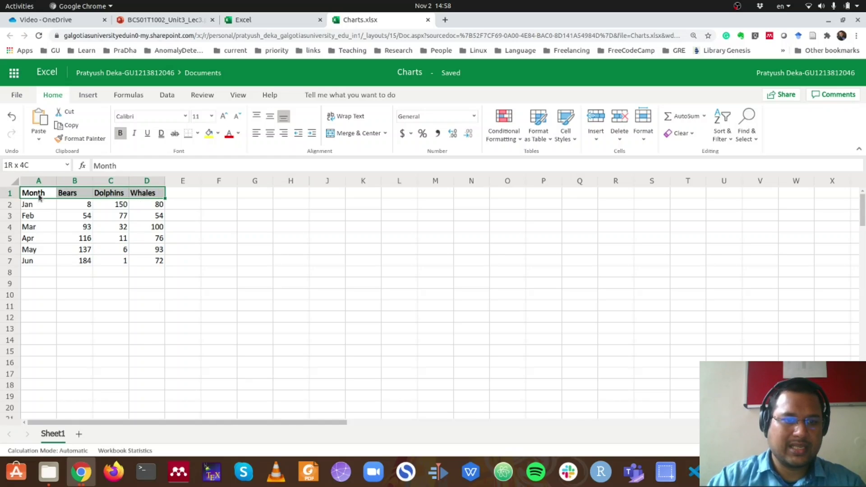
{"action": "key", "text": "shift+Down"}
{"action": "key", "text": "shift+Down"}
{"action": "key", "text": "shift+Down"}
{"action": "key", "text": "shift+Down"}
{"action": "left_click", "coordinate": [39, 197]}
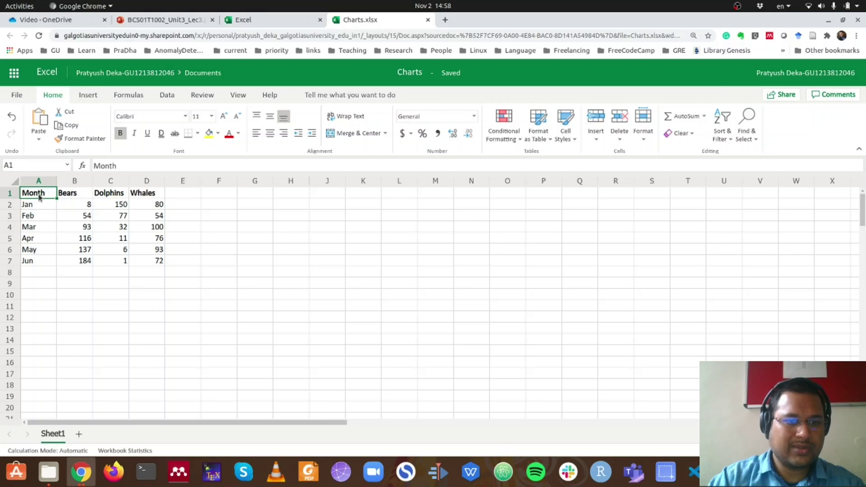
{"action": "key", "text": "shift+Right"}
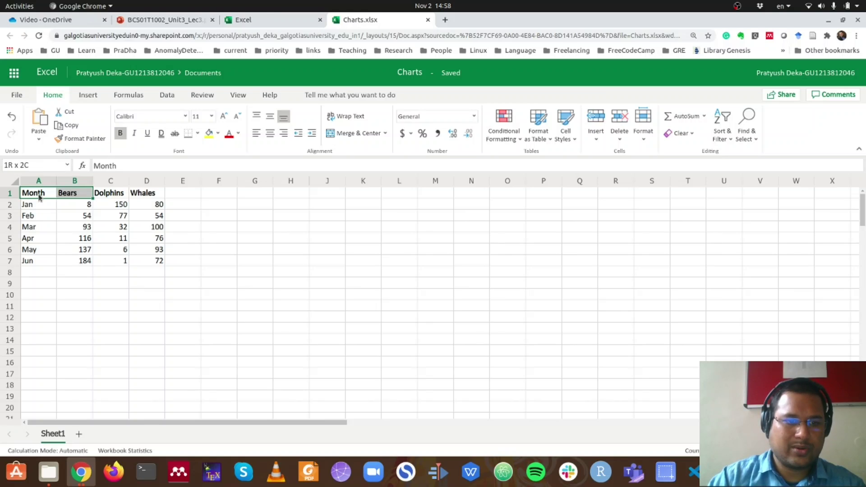
{"action": "key", "text": "shift+Right"}
{"action": "key", "text": "shift+Right"}
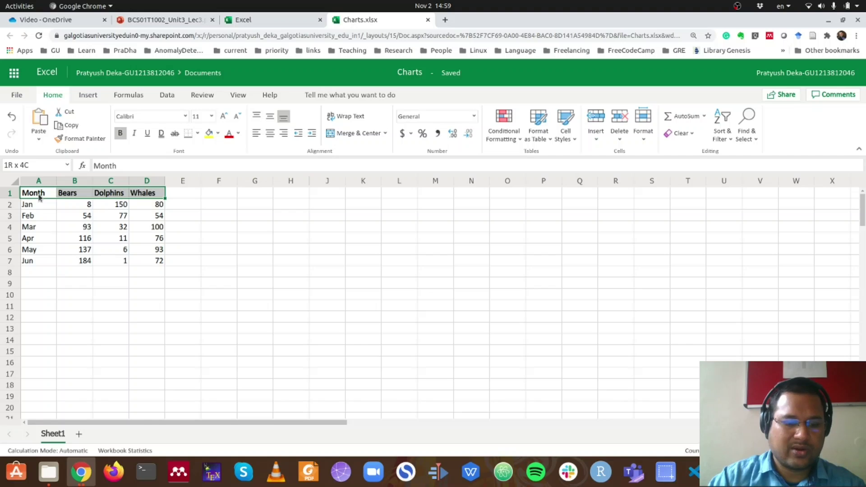
{"action": "key", "text": "ctrl+shift+Down"}
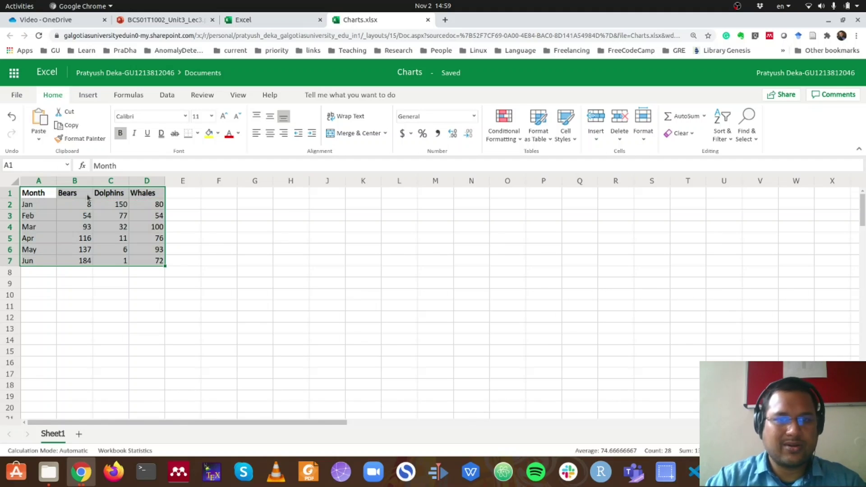
{"action": "left_click", "coordinate": [56, 194]}
{"action": "key", "text": "ctrl+shift+Right"}
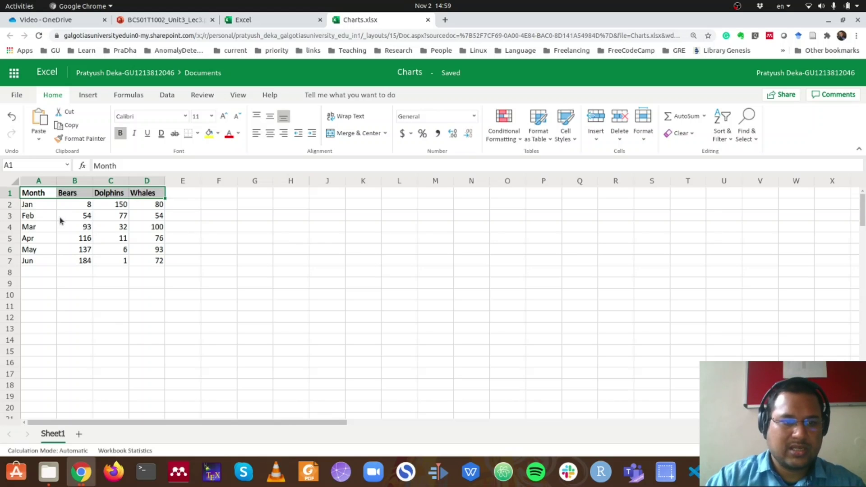
{"action": "key", "text": "ctrl+shift+Down"}
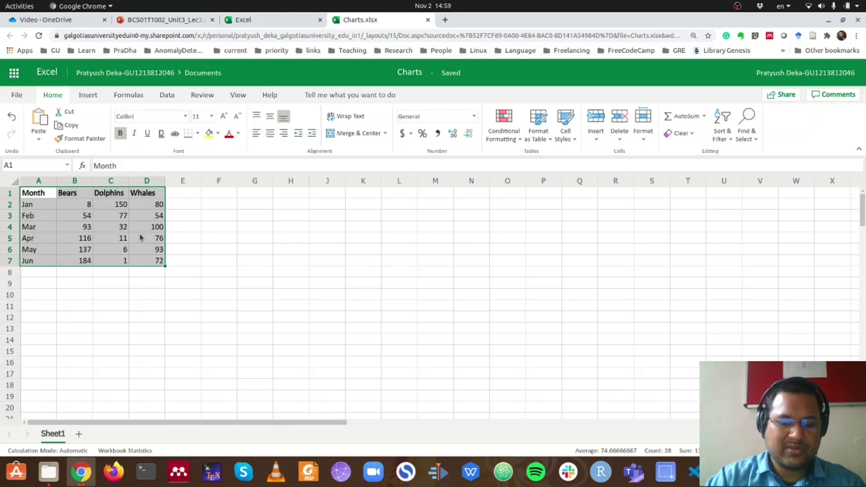
Step: Insert a 2-D line chart with markers from the Month, Bears, Dolphins and Whales data in A1:D7
{"action": "key", "text": "Up"}
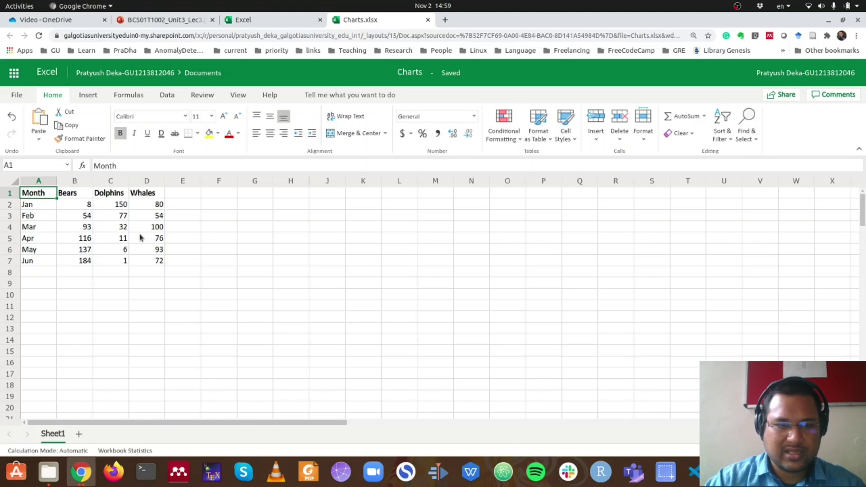
{"action": "key", "text": "ctrl+shift+Right"}
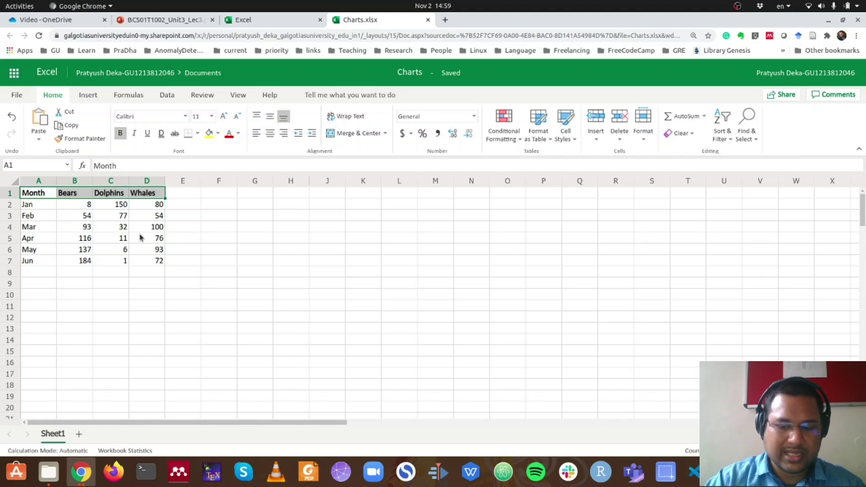
{"action": "key", "text": "ctrl+shift+Down"}
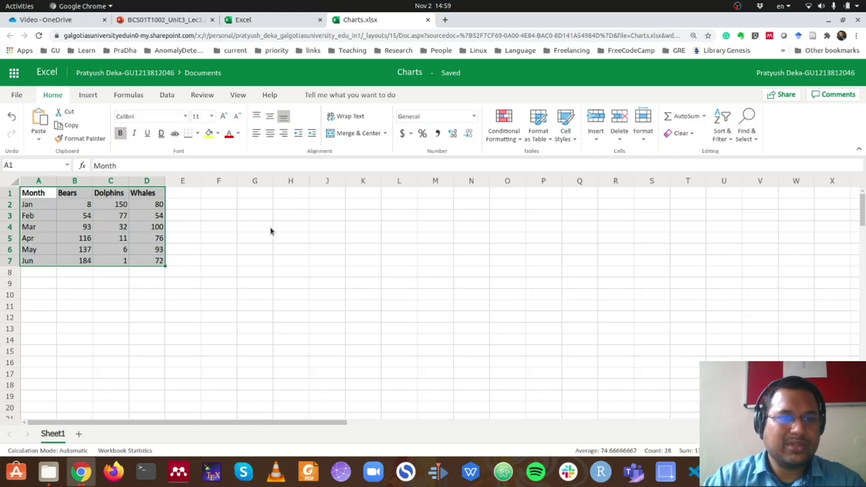
{"action": "left_click", "coordinate": [87, 95]}
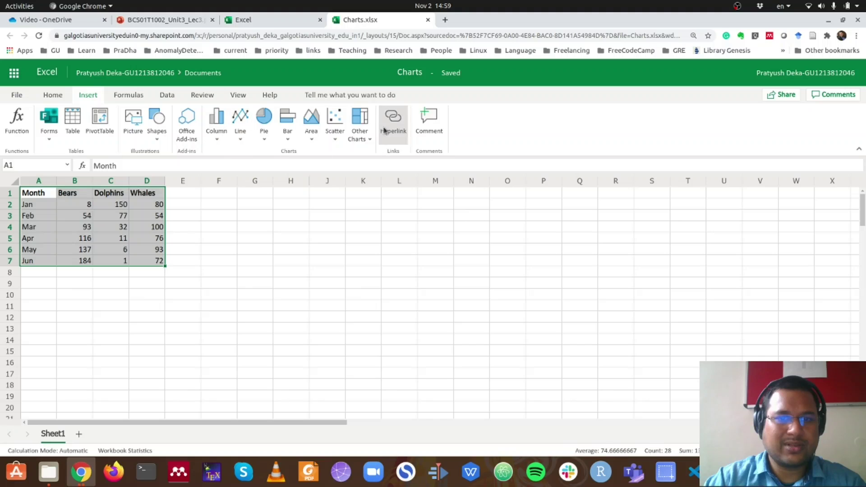
{"action": "left_click", "coordinate": [239, 137]}
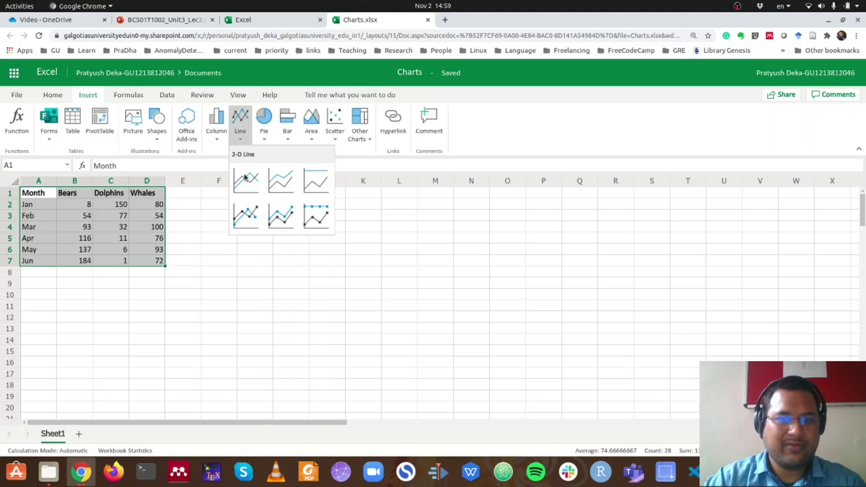
{"action": "left_click", "coordinate": [238, 217]}
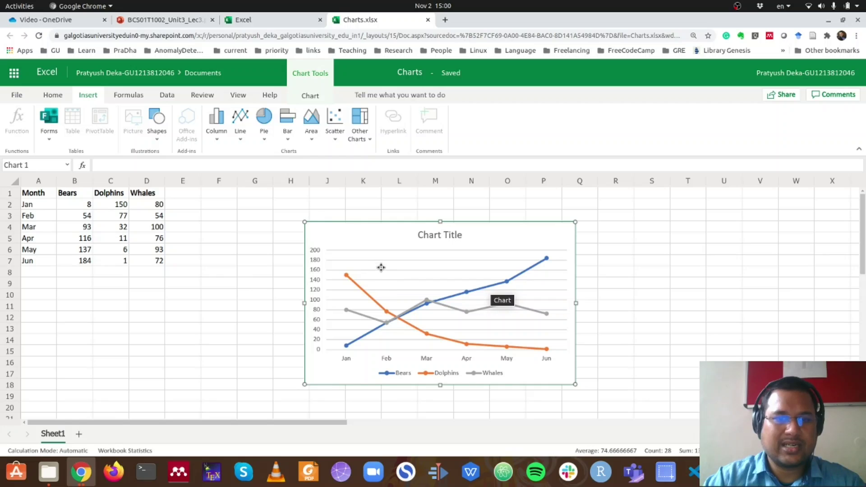
Step: Change the line chart to a 2-D clustered column chart
{"action": "left_click", "coordinate": [218, 140]}
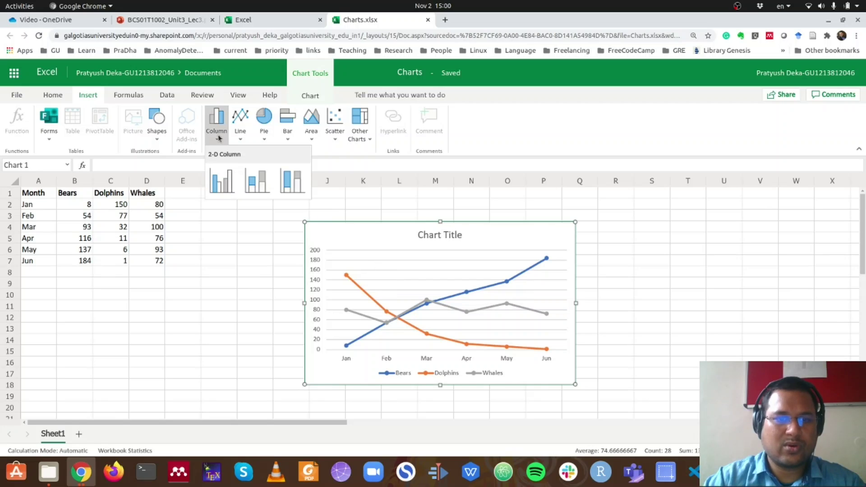
{"action": "left_click", "coordinate": [230, 179]}
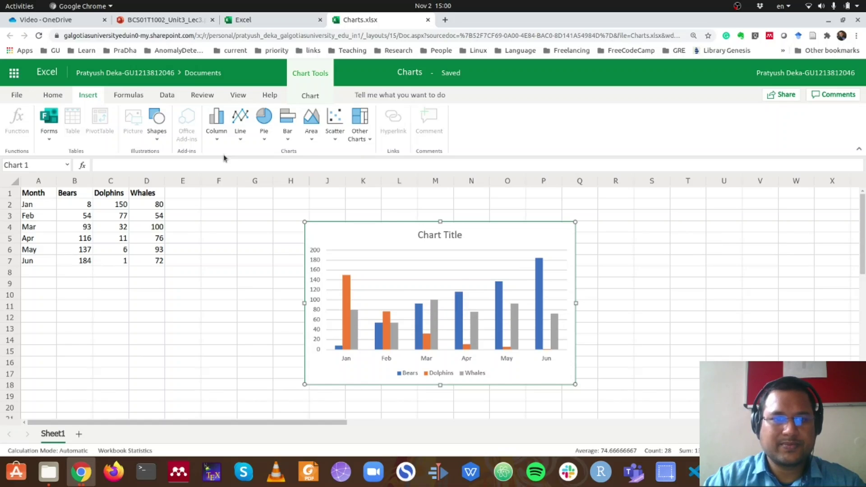
Step: Try the 2-D stacked column type on the chart and return it to clustered columns
{"action": "left_click", "coordinate": [216, 128]}
{"action": "left_click", "coordinate": [274, 208]}
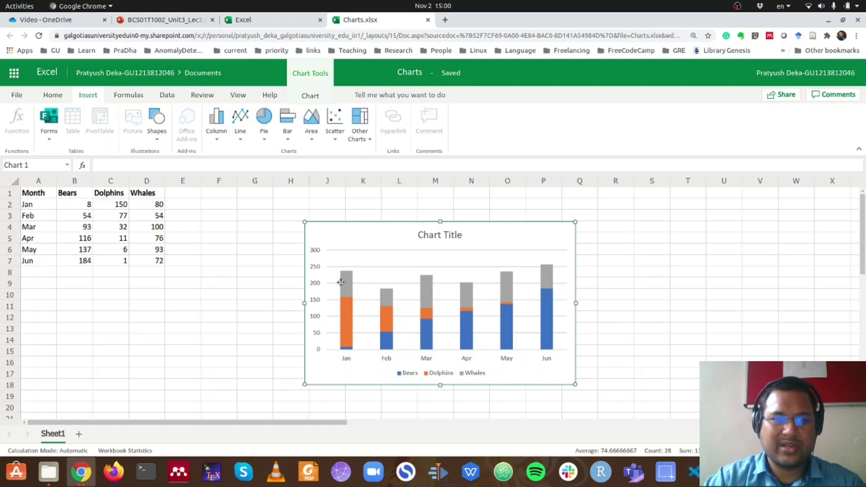
{"action": "left_click", "coordinate": [217, 138]}
{"action": "left_click", "coordinate": [221, 181]}
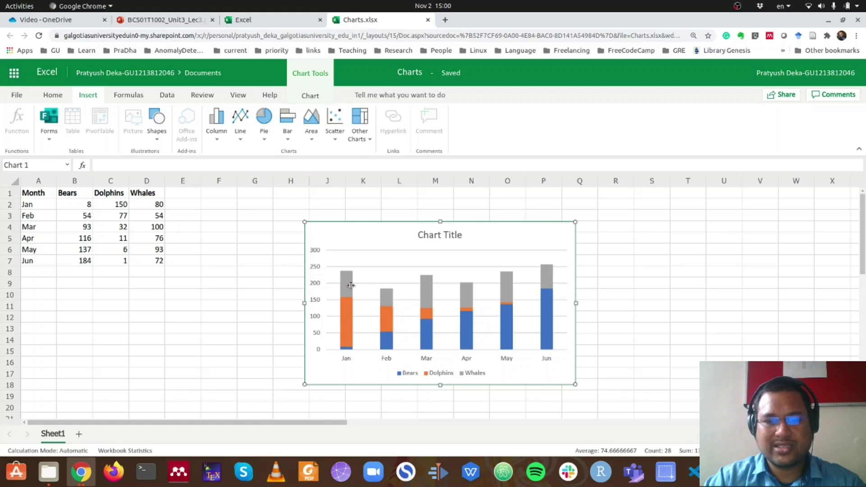
{"action": "left_click", "coordinate": [216, 121]}
{"action": "left_click", "coordinate": [223, 178]}
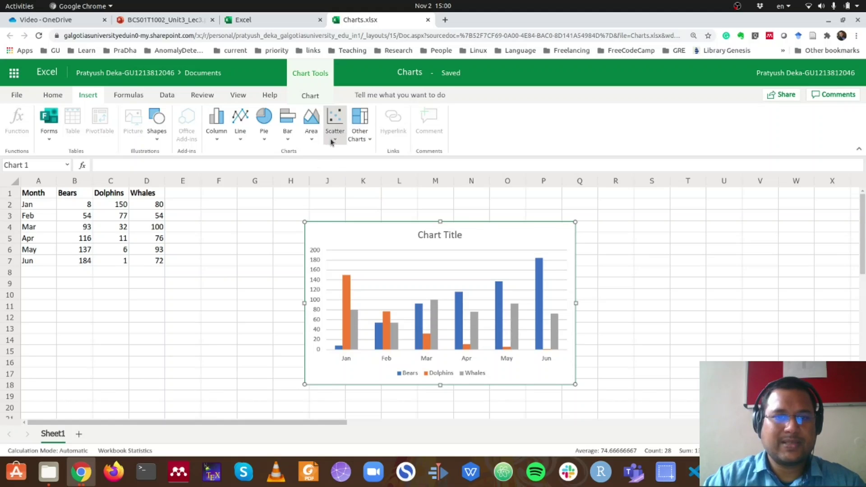
Step: Set the chart's alternative text title to "Chart" and move the chart beside the data table, starting at about cell F2
{"action": "right_click", "coordinate": [428, 326]}
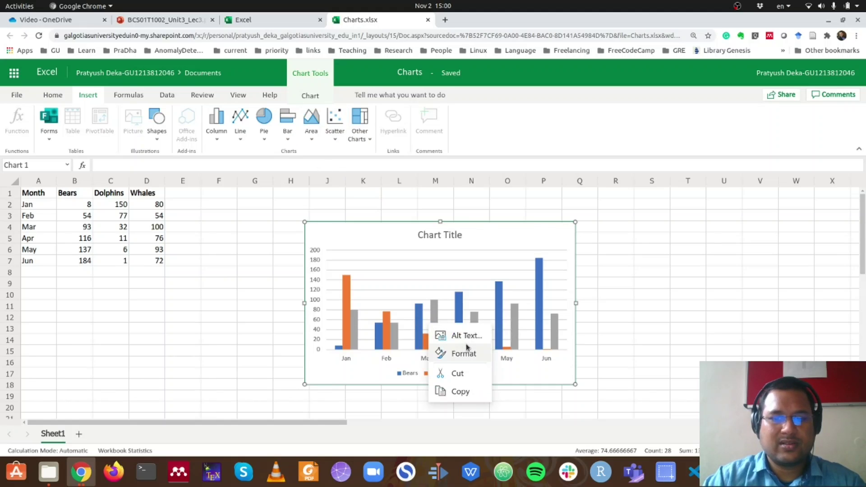
{"action": "left_click", "coordinate": [460, 282]}
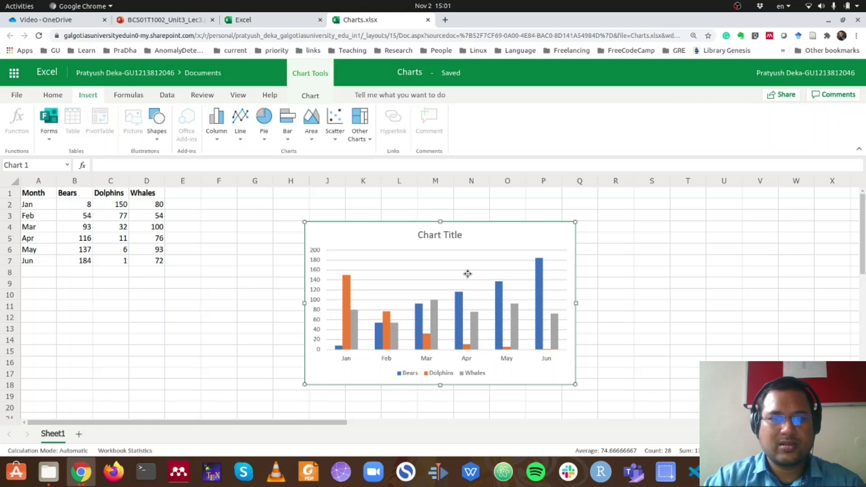
{"action": "right_click", "coordinate": [441, 238]}
{"action": "left_click", "coordinate": [470, 250]}
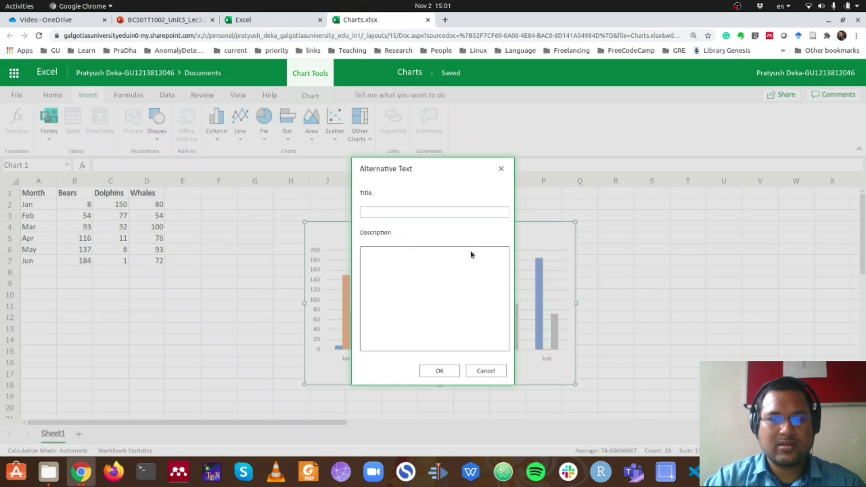
{"action": "left_click", "coordinate": [443, 213]}
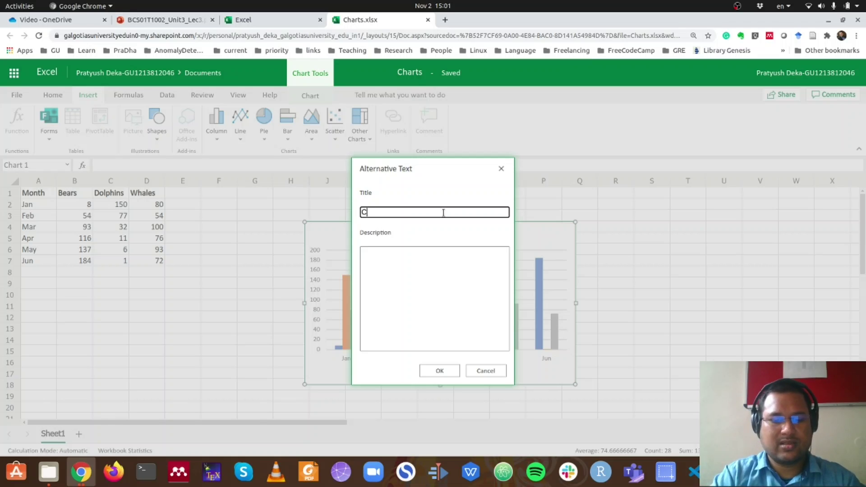
{"action": "type", "text": "Chart"}
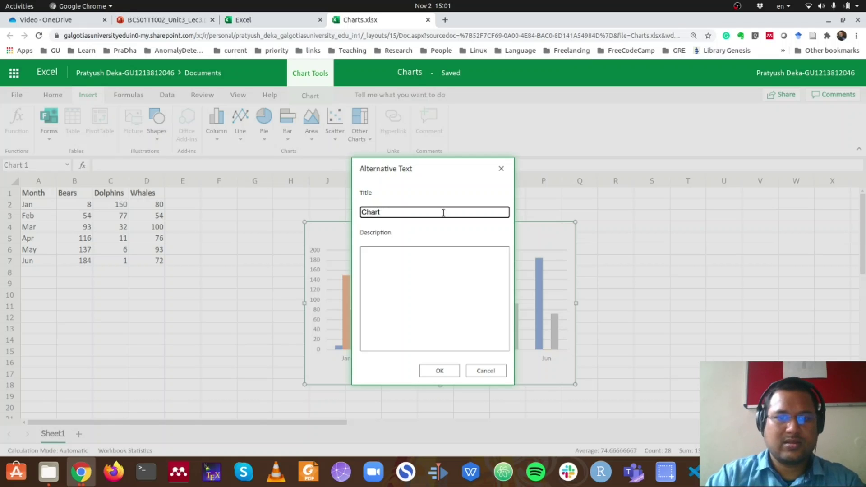
{"action": "left_click", "coordinate": [441, 371]}
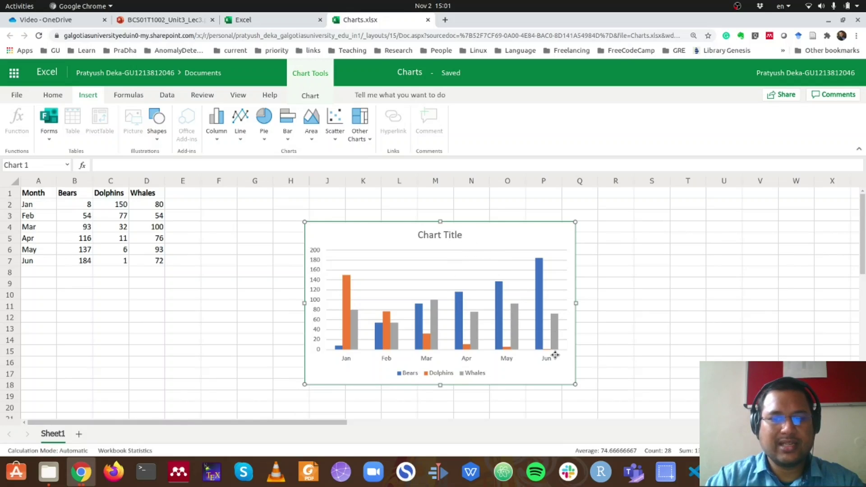
{"action": "left_click_drag", "start_coordinate": [502, 317], "coordinate": [380, 296]}
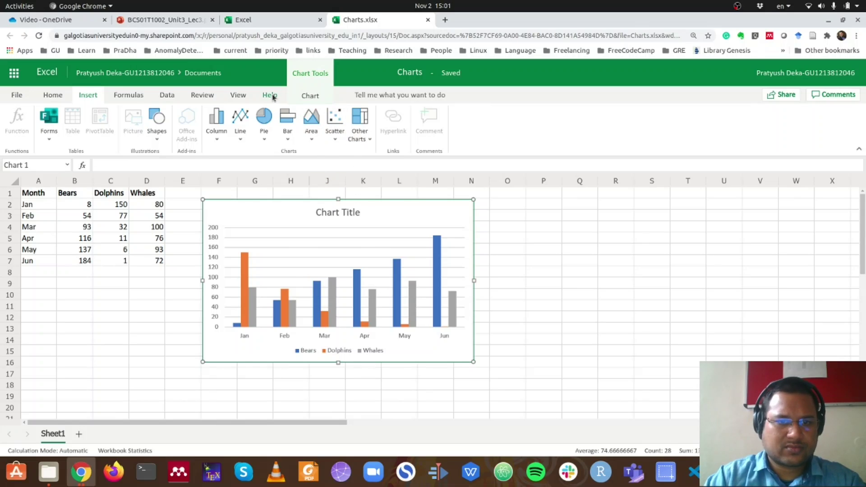
Step: Change the chart's title to "Chart Visualization"
{"action": "left_click", "coordinate": [310, 94]}
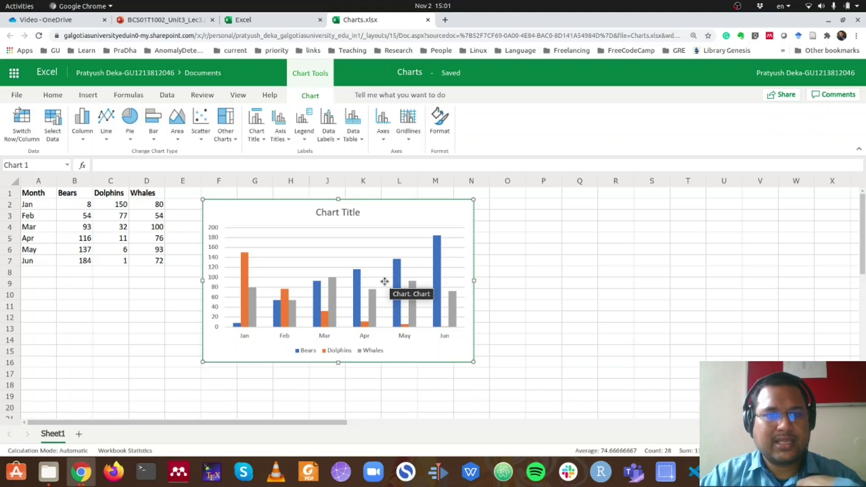
{"action": "left_click", "coordinate": [256, 130]}
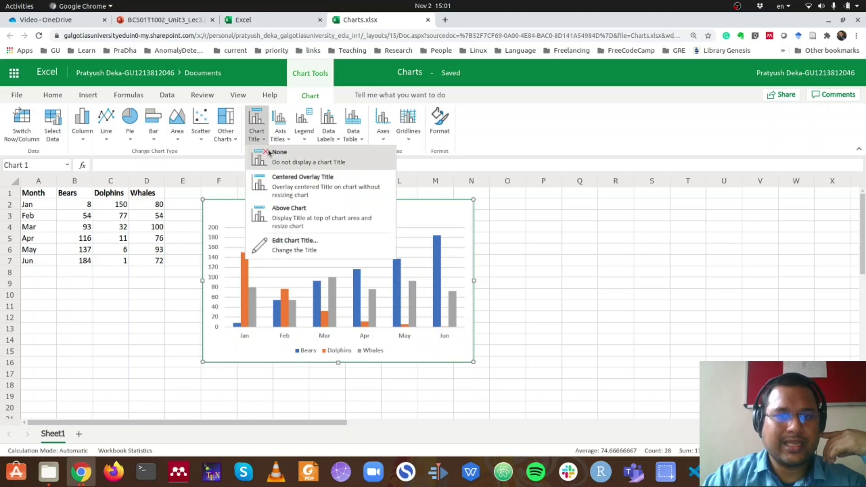
{"action": "left_click", "coordinate": [295, 243]}
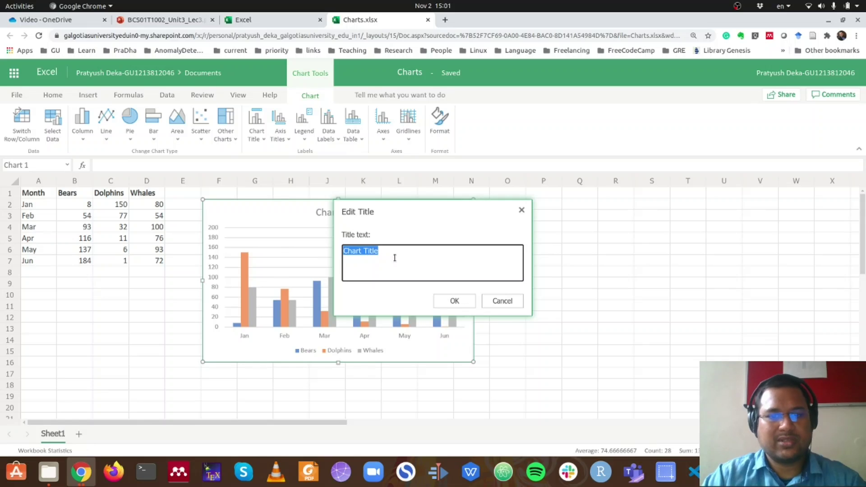
{"action": "type", "text": "C"}
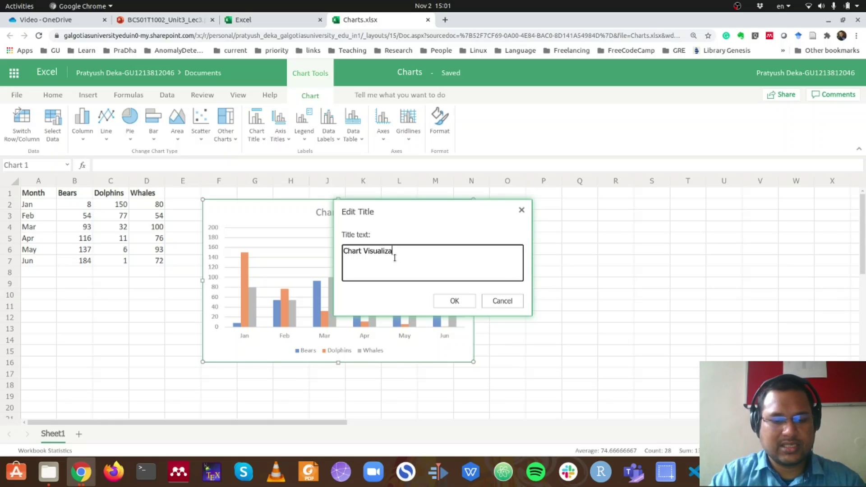
{"action": "left_click", "coordinate": [449, 299]}
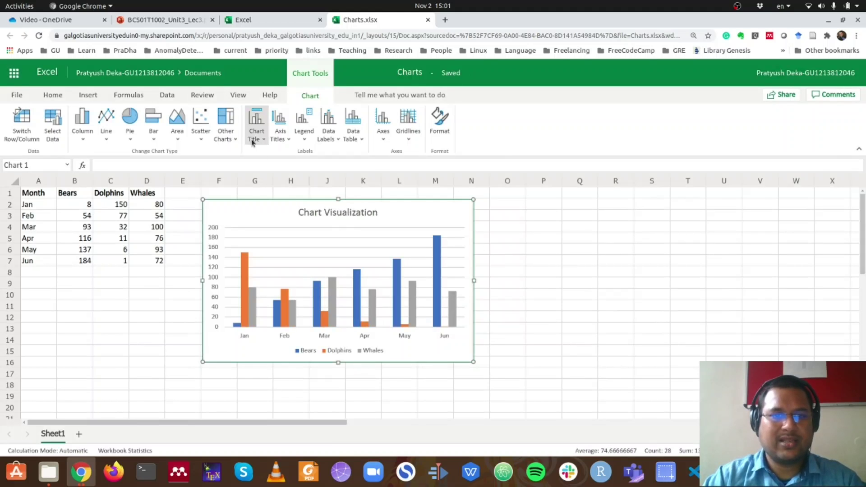
Step: Add the primary horizontal axis title "Animals" to the chart
{"action": "left_click", "coordinate": [278, 137]}
{"action": "mouse_move", "coordinate": [312, 155]}
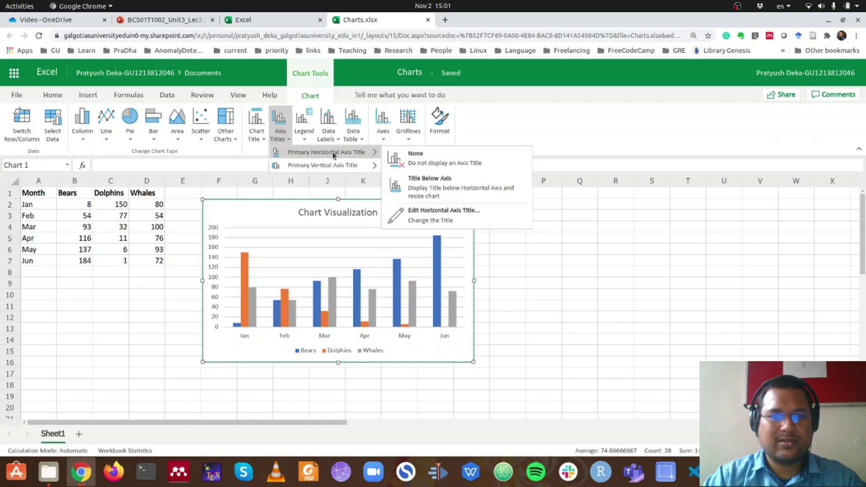
{"action": "left_click", "coordinate": [431, 210]}
{"action": "type", "text": "Animals"}
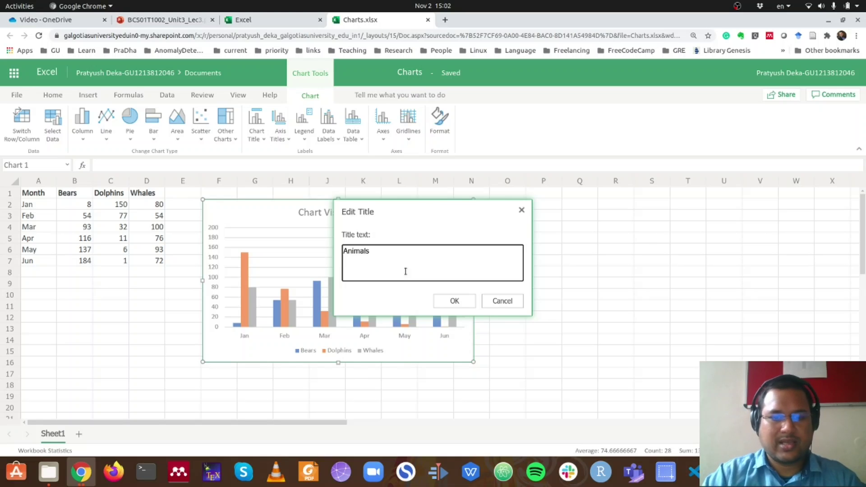
{"action": "left_click", "coordinate": [465, 304]}
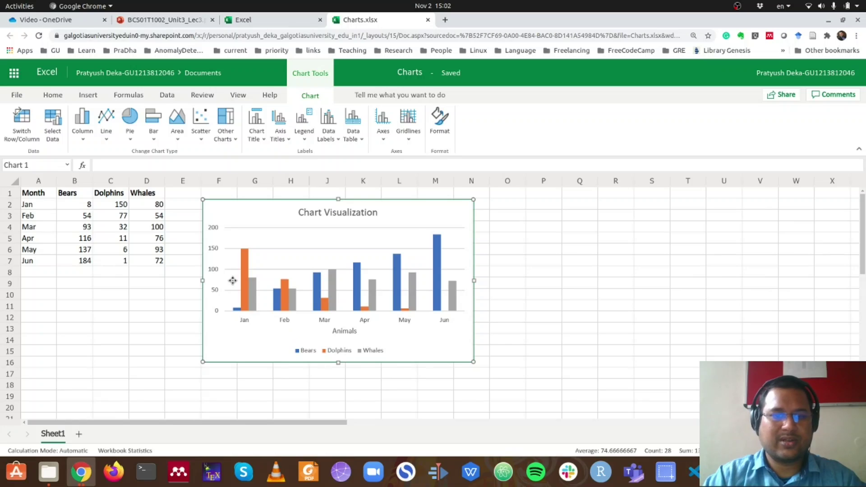
Step: Add the primary vertical axis title "Numbers" to the chart
{"action": "left_click", "coordinate": [277, 135]}
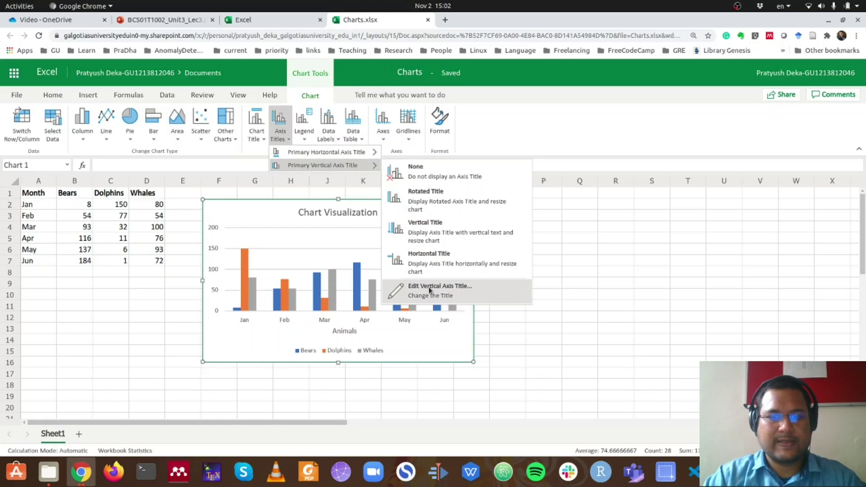
{"action": "left_click", "coordinate": [396, 289]}
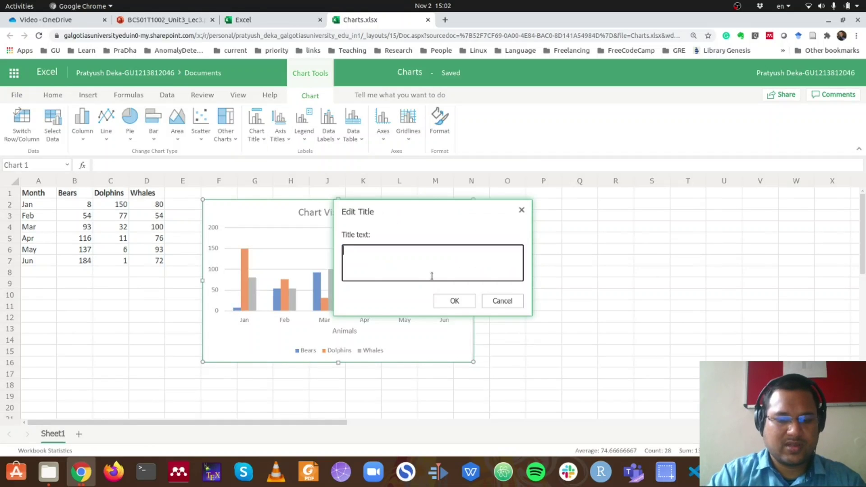
{"action": "left_click", "coordinate": [466, 299]}
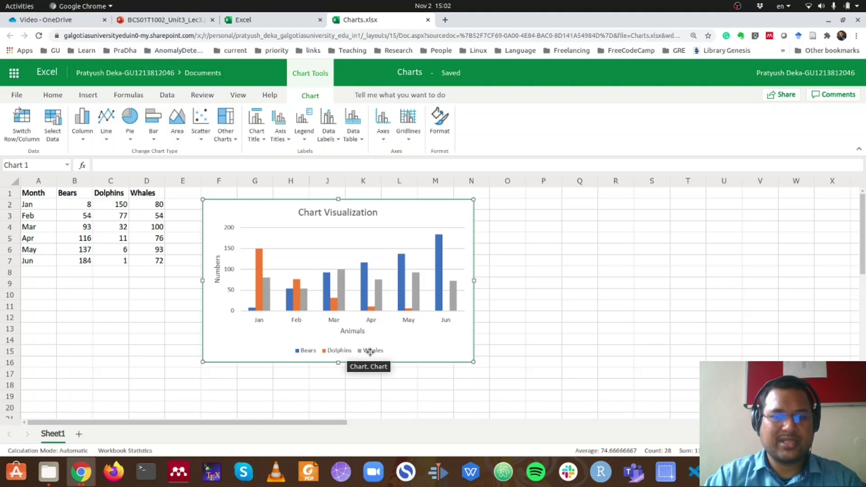
Step: Try the chart legend at the right, top, left and bottom of the chart in turn
{"action": "left_click", "coordinate": [306, 139]}
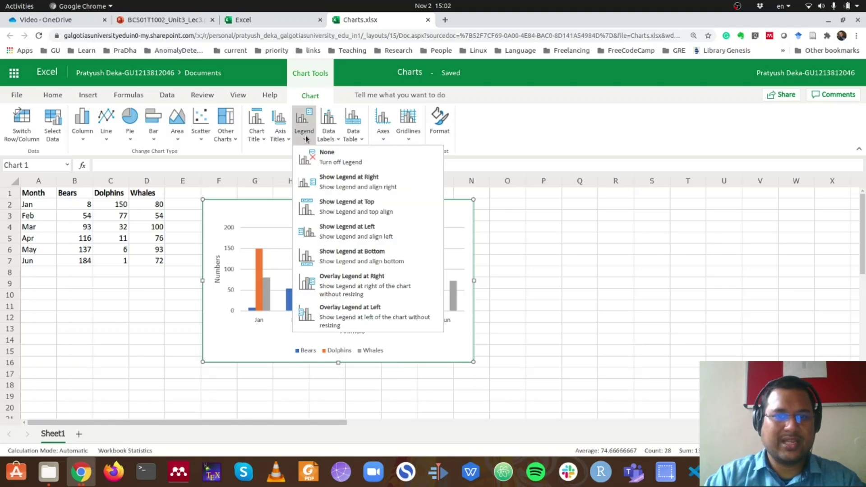
{"action": "left_click", "coordinate": [340, 184]}
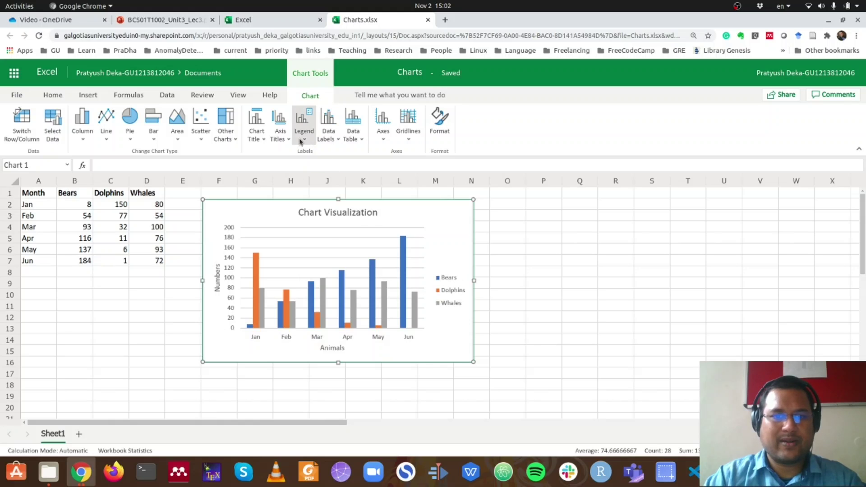
{"action": "left_click", "coordinate": [304, 120]}
{"action": "left_click", "coordinate": [337, 209]}
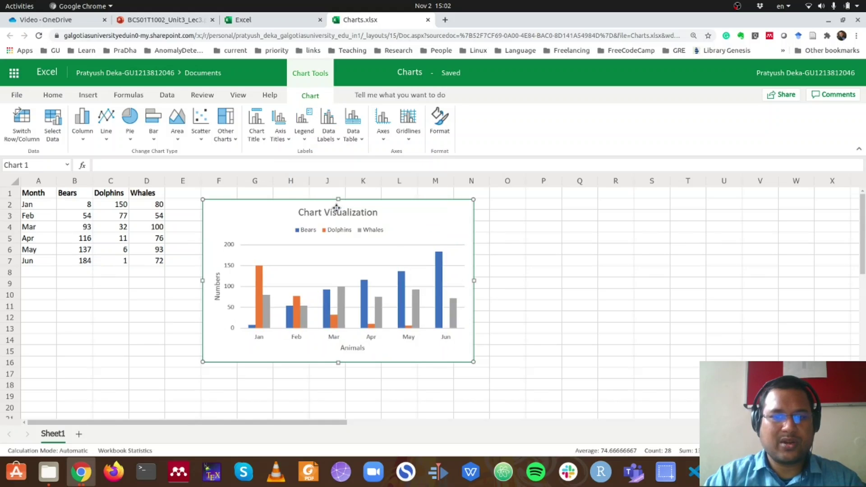
{"action": "left_click", "coordinate": [304, 120]}
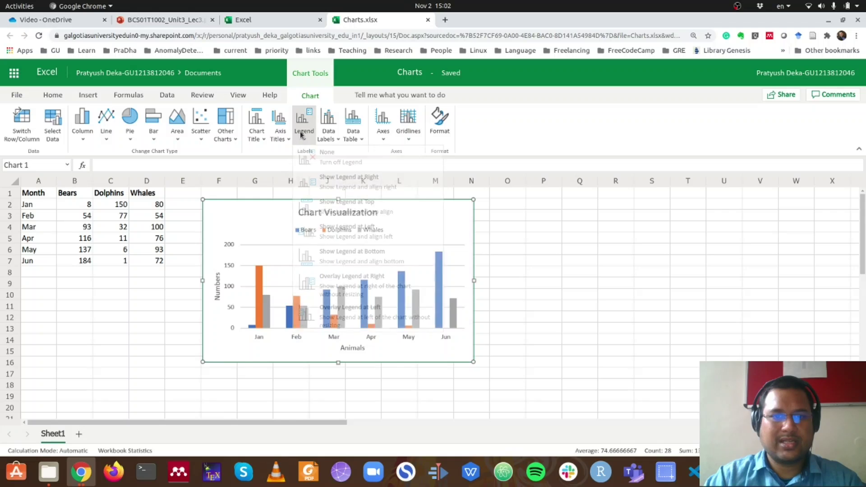
{"action": "left_click", "coordinate": [339, 227]}
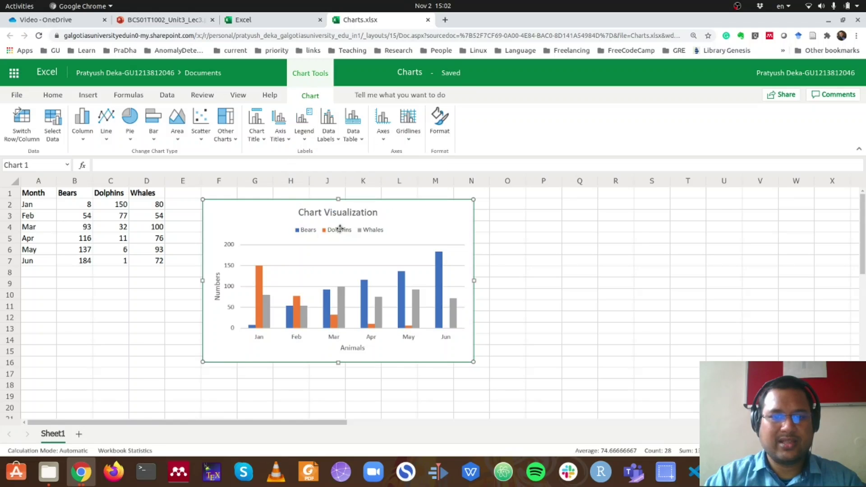
{"action": "left_click", "coordinate": [305, 132]}
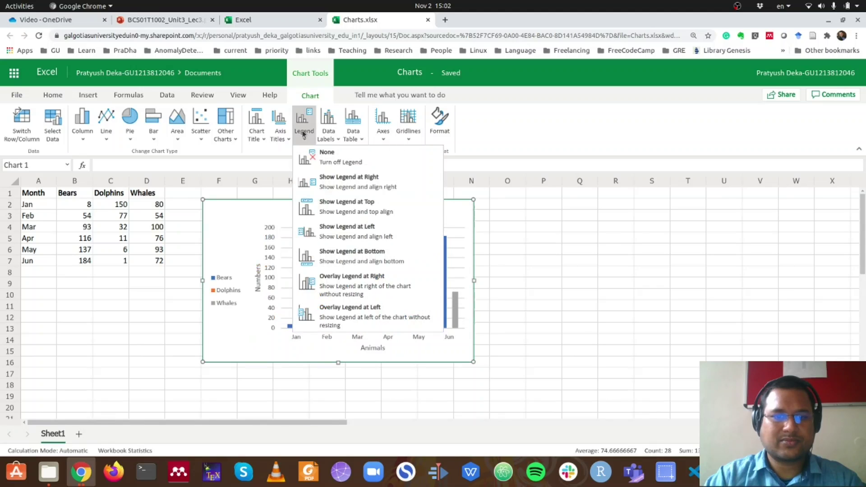
{"action": "left_click", "coordinate": [350, 262]}
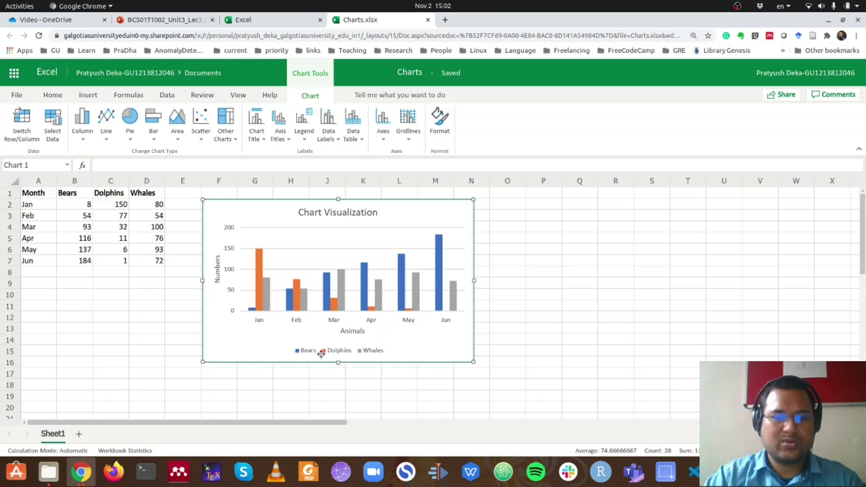
Step: Show the legend at the right of the chart
{"action": "left_click", "coordinate": [310, 132]}
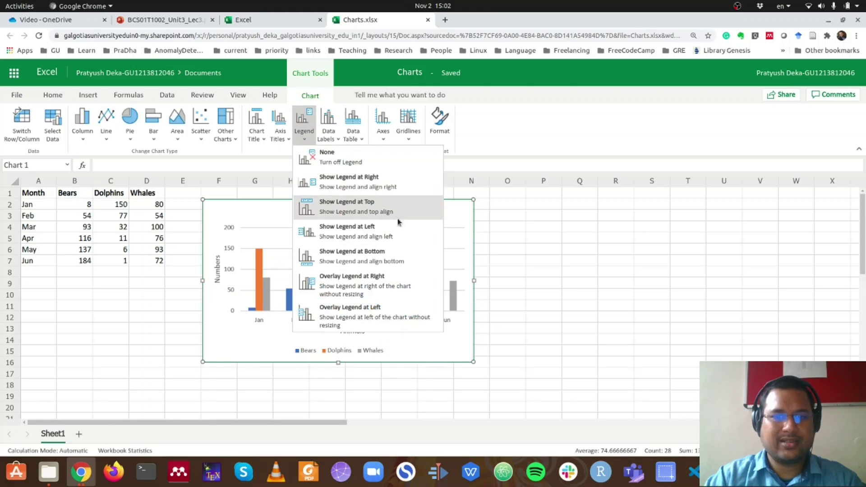
{"action": "left_click", "coordinate": [374, 180]}
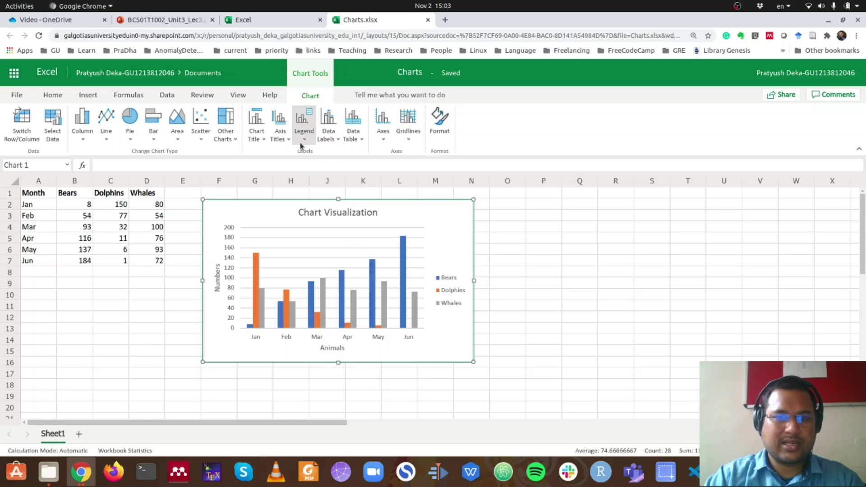
Step: Change the primary horizontal axis title to "Month"
{"action": "left_click", "coordinate": [255, 139]}
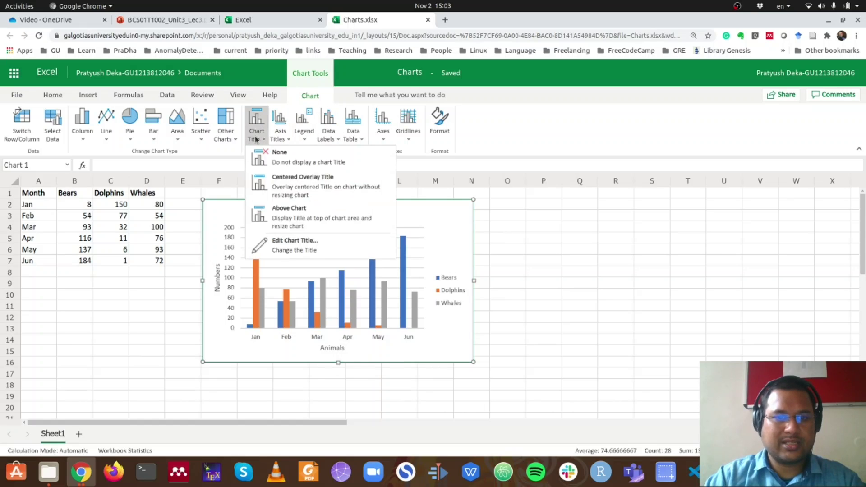
{"action": "left_click", "coordinate": [285, 135]}
{"action": "left_click", "coordinate": [285, 135]}
{"action": "mouse_move", "coordinate": [331, 168]}
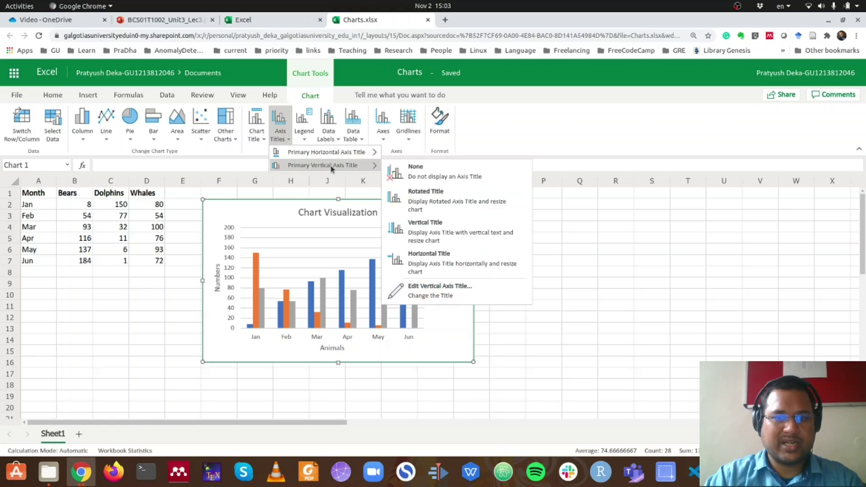
{"action": "left_click", "coordinate": [429, 213]}
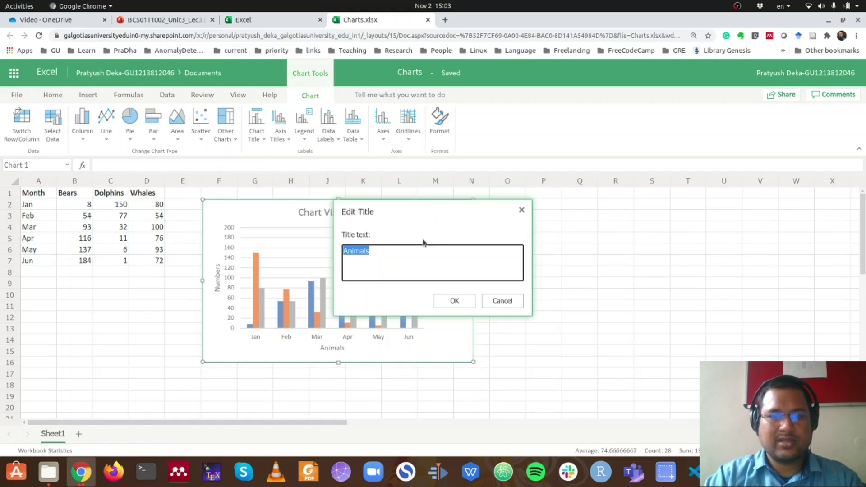
{"action": "type", "text": "Month"}
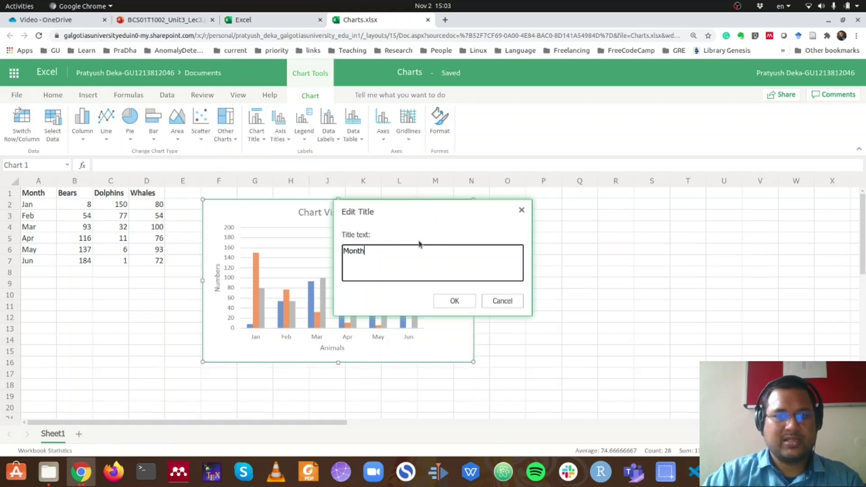
{"action": "left_click", "coordinate": [458, 299]}
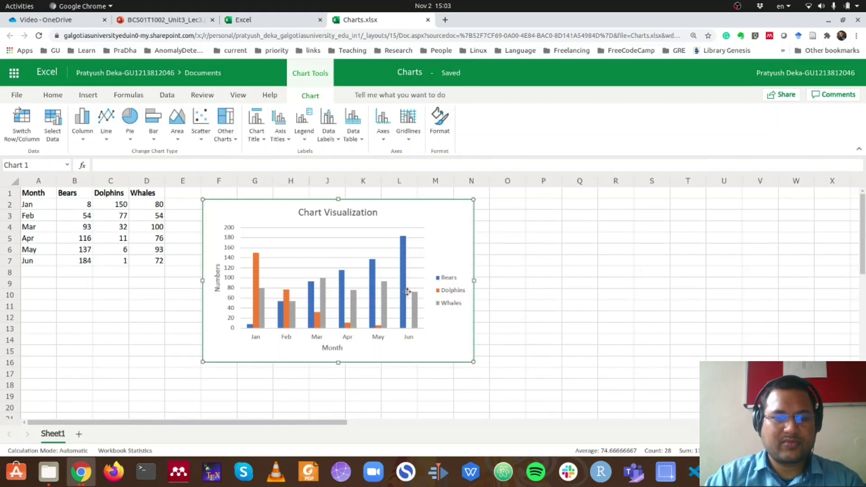
Step: Add data labels at Outside End after trying the Center position, and enlarge the chart to about cell Q19
{"action": "left_click", "coordinate": [329, 135]}
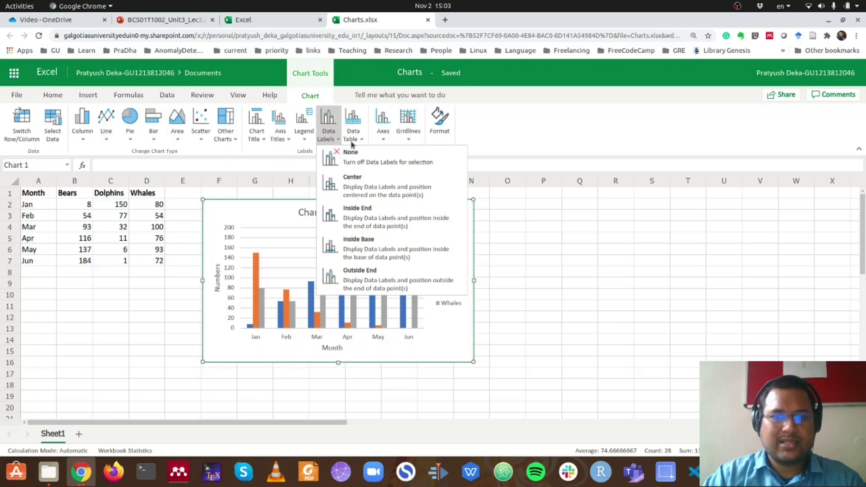
{"action": "left_click", "coordinate": [358, 191]}
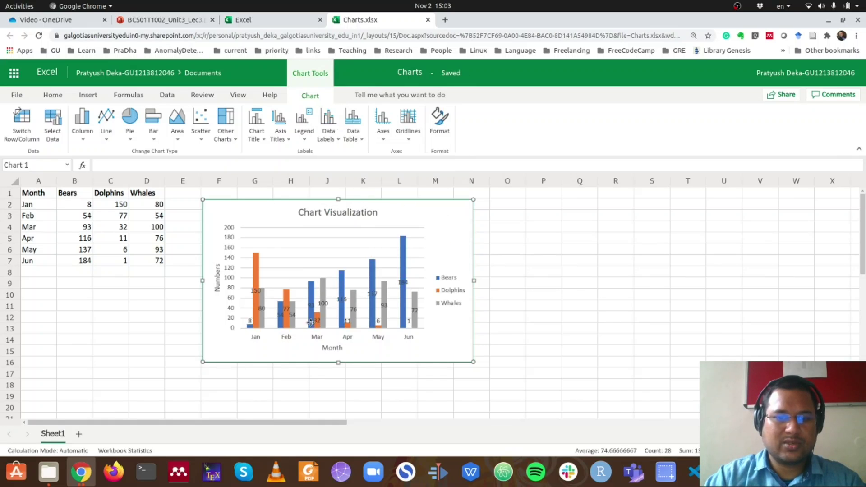
{"action": "left_click", "coordinate": [329, 135]}
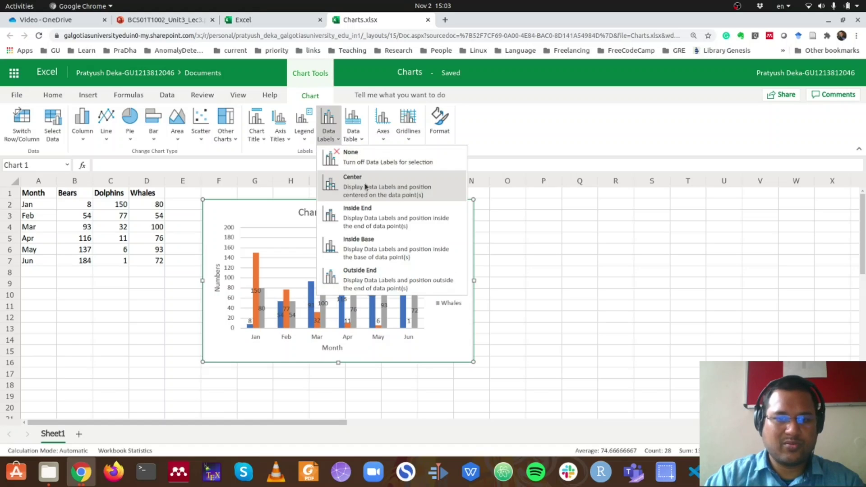
{"action": "left_click", "coordinate": [363, 276]}
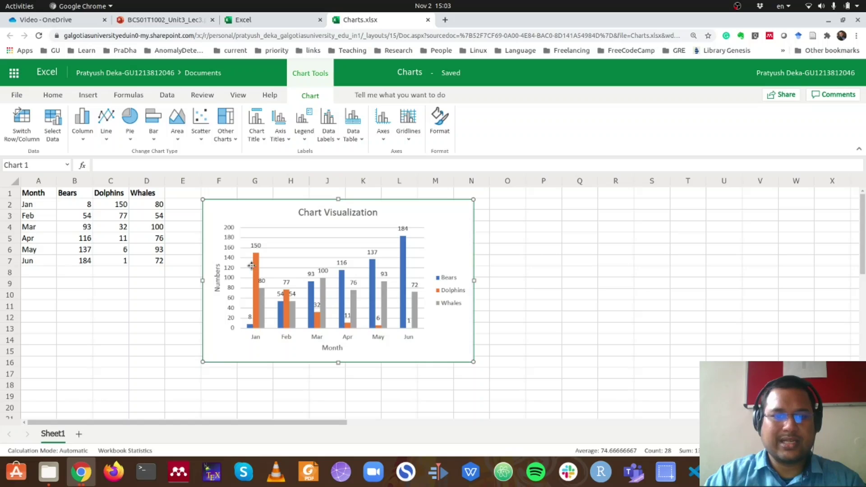
{"action": "left_click_drag", "start_coordinate": [471, 359], "coordinate": [593, 402]}
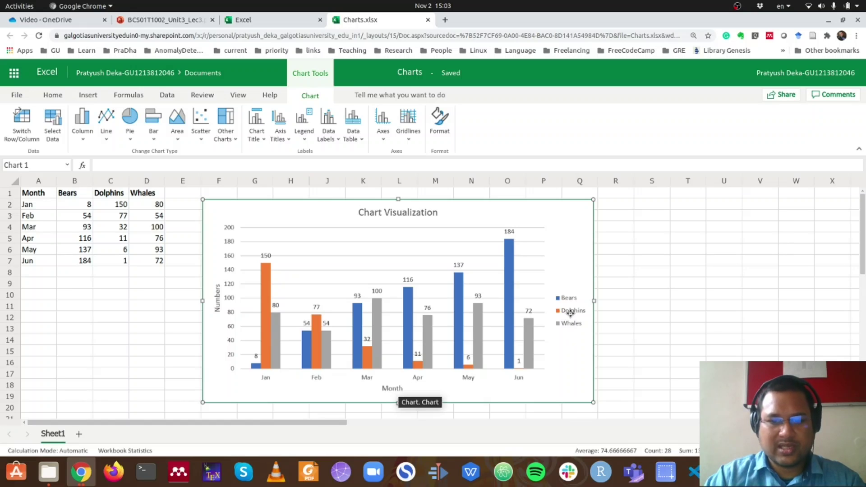
Step: Switch the chart's rows and columns so the animals form the categories, and set the horizontal axis title to "Animals"
{"action": "left_click", "coordinate": [29, 134]}
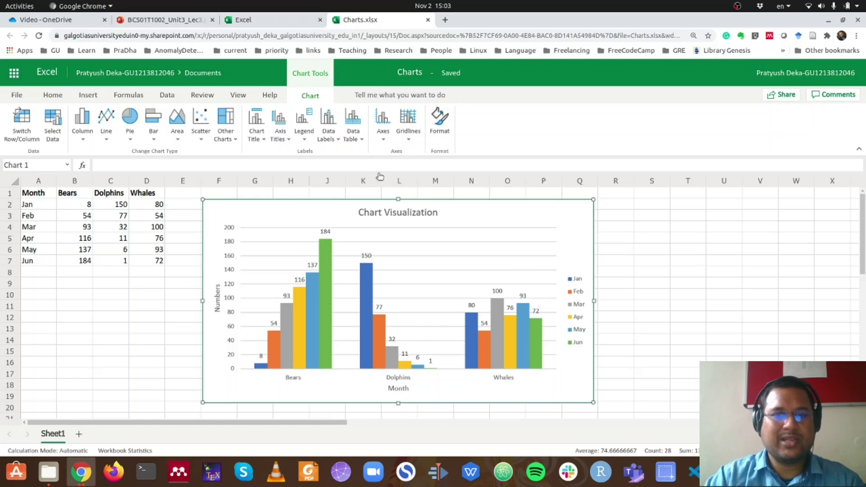
{"action": "left_click", "coordinate": [280, 136]}
{"action": "mouse_move", "coordinate": [316, 153]}
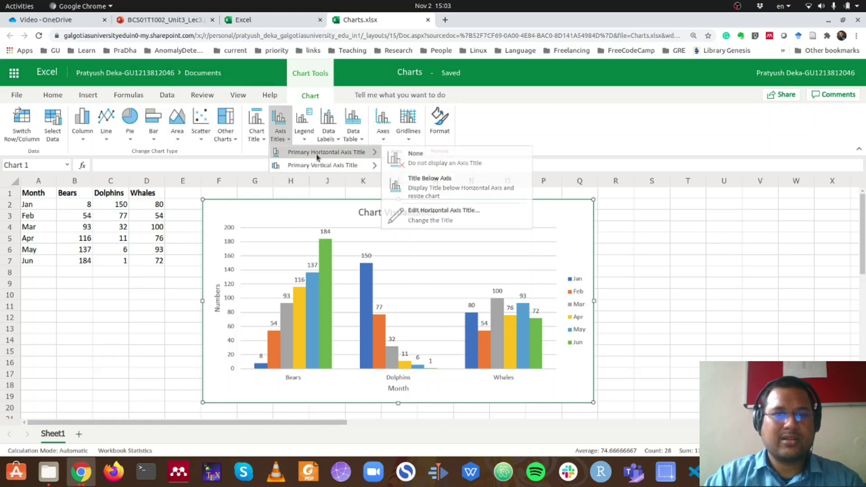
{"action": "left_click", "coordinate": [441, 215]}
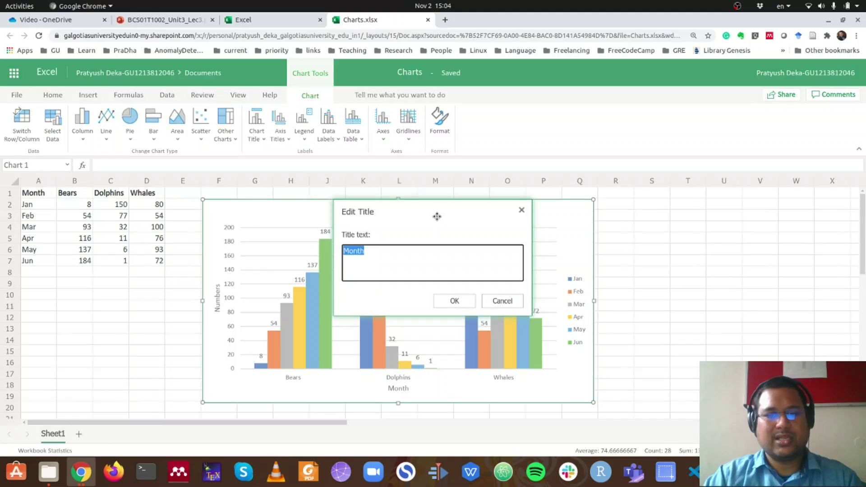
{"action": "type", "text": "Animals"}
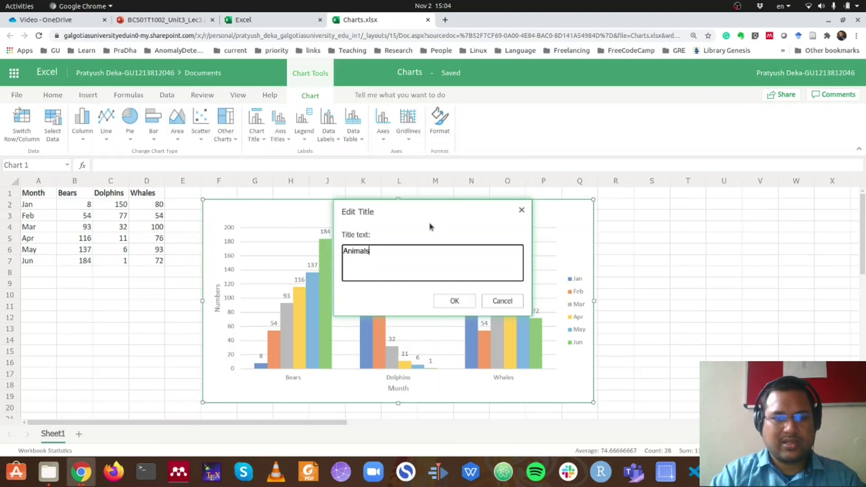
{"action": "left_click", "coordinate": [451, 300]}
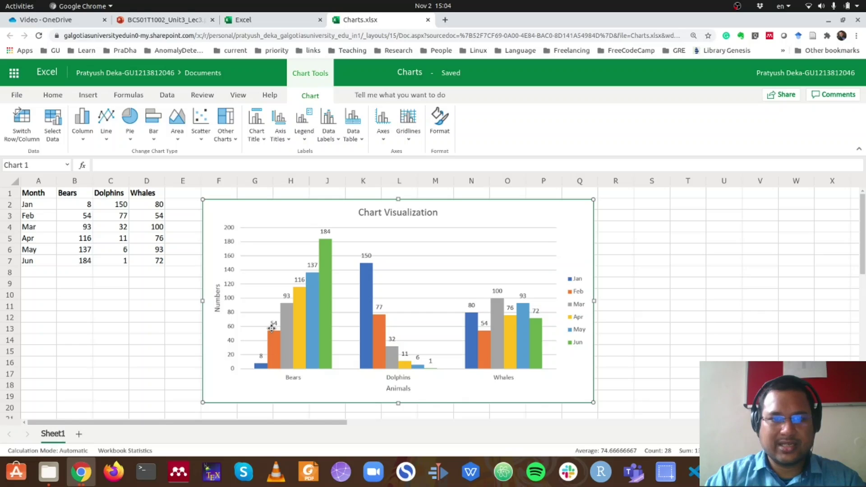
Step: Turn off the chart's data labels, and show them again at Inside End
{"action": "left_click", "coordinate": [360, 140]}
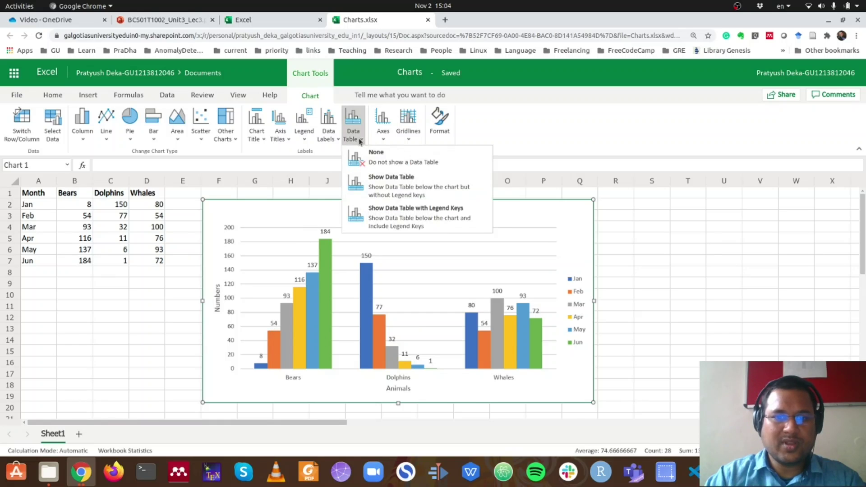
{"action": "left_click", "coordinate": [328, 134]}
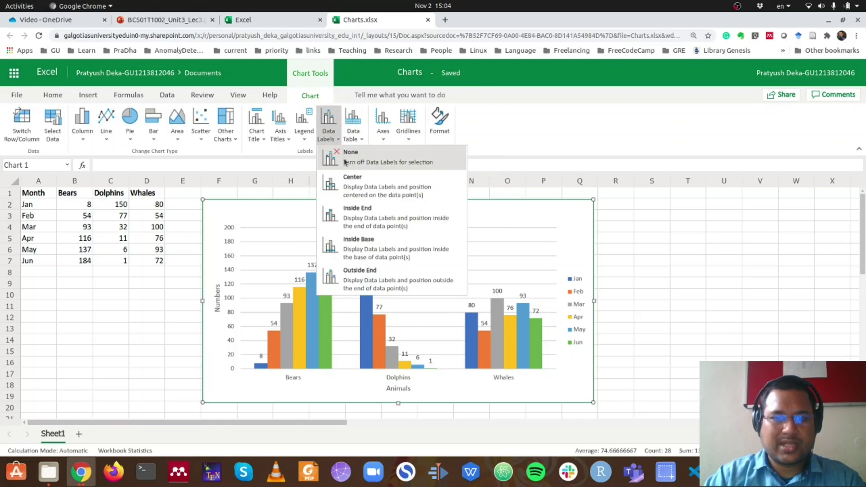
{"action": "left_click", "coordinate": [351, 162]}
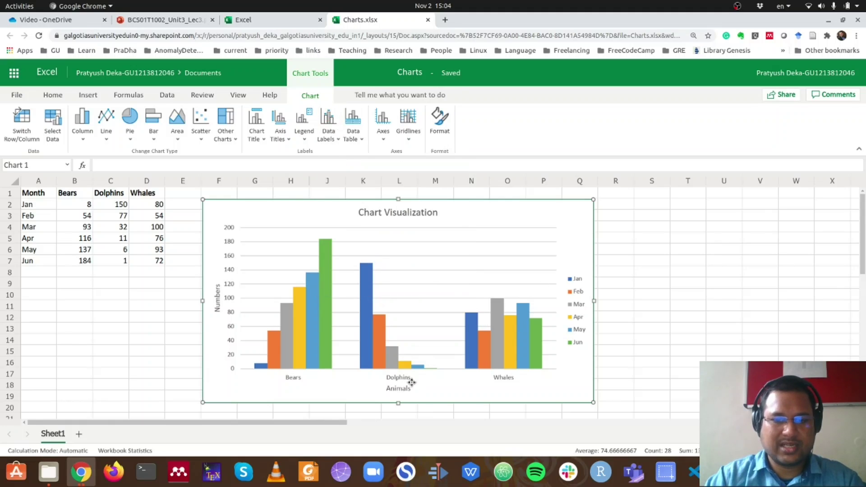
{"action": "right_click", "coordinate": [429, 367]}
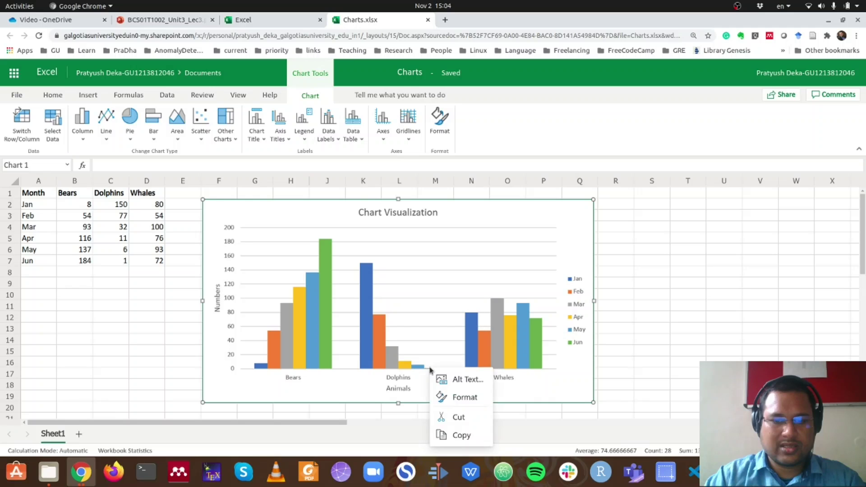
{"action": "left_click", "coordinate": [432, 344]}
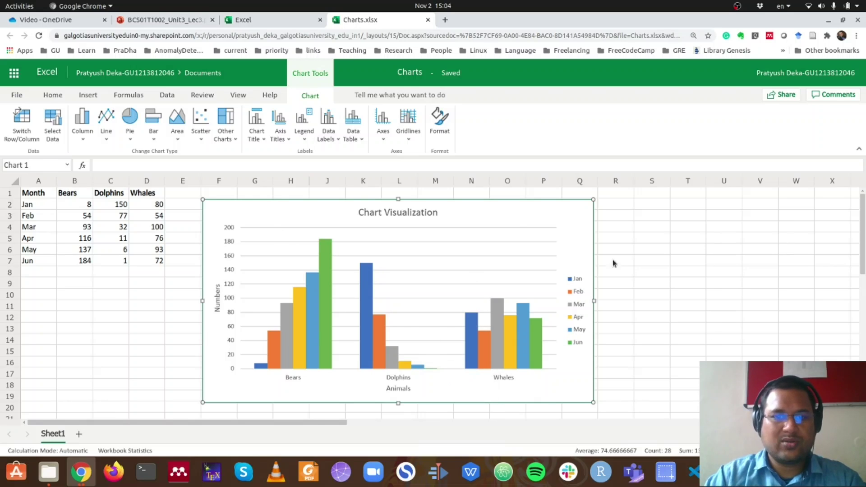
{"action": "left_click", "coordinate": [331, 135]}
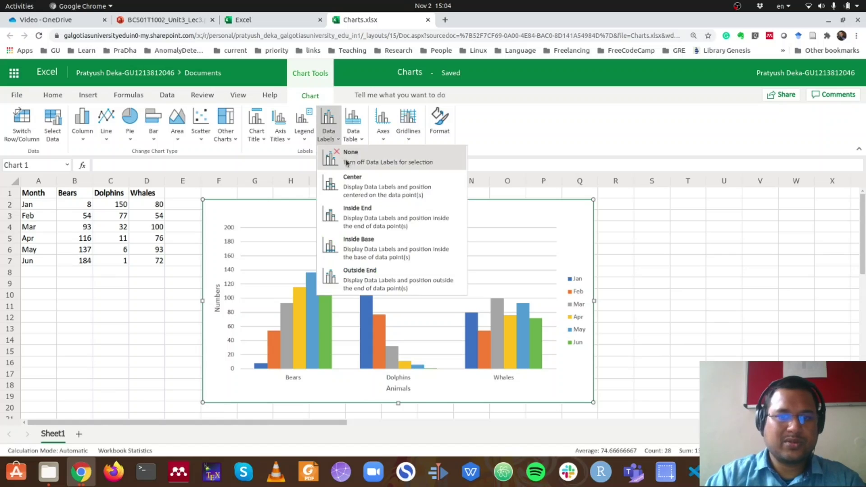
{"action": "left_click", "coordinate": [367, 211]}
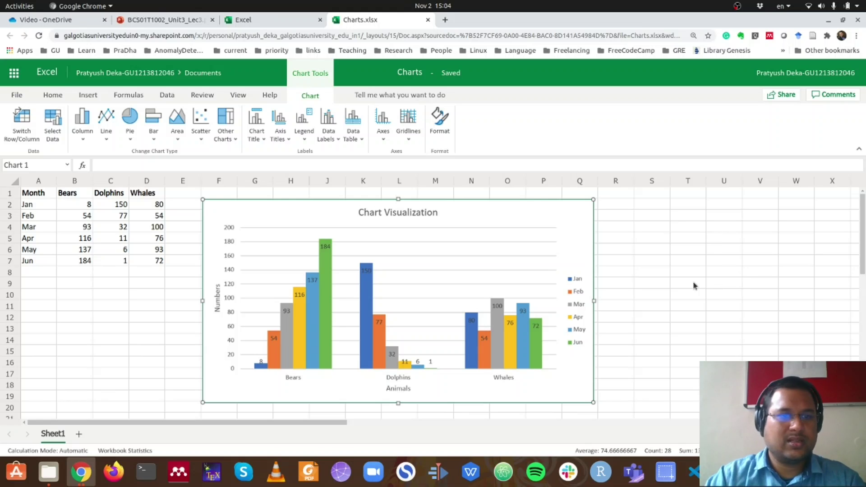
Step: Examine the Pie, Bar, Area, Scatter and other chart types available for the chart, as well as its axes options
{"action": "left_click", "coordinate": [129, 137]}
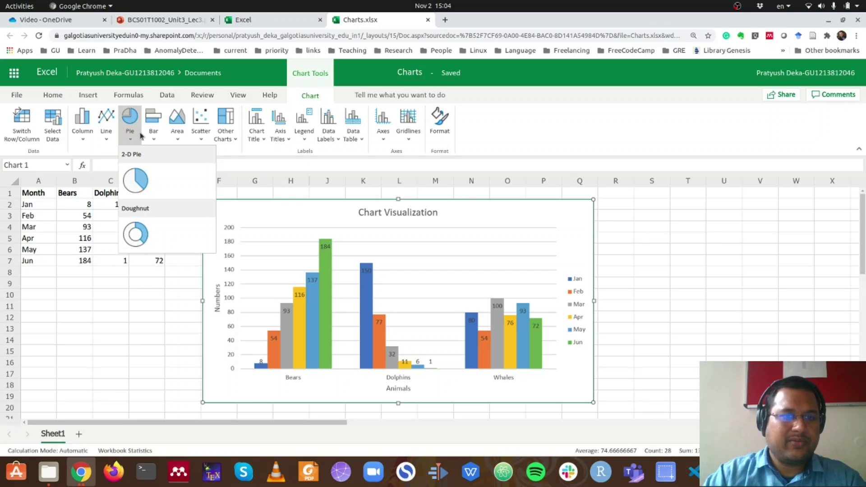
{"action": "left_click", "coordinate": [149, 135]}
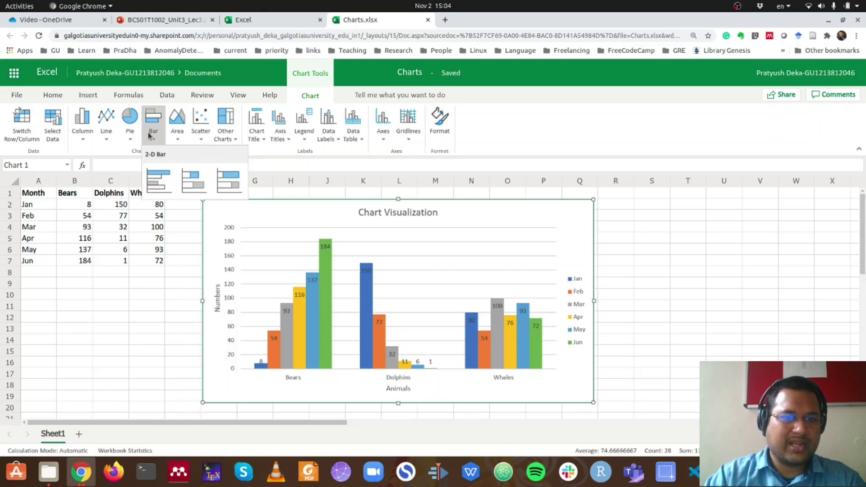
{"action": "left_click", "coordinate": [178, 135]}
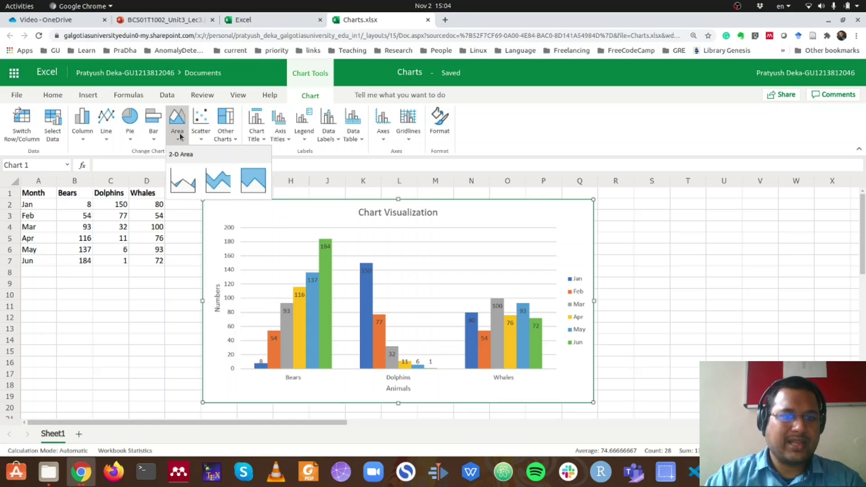
{"action": "left_click", "coordinate": [201, 137]}
{"action": "left_click", "coordinate": [202, 138]}
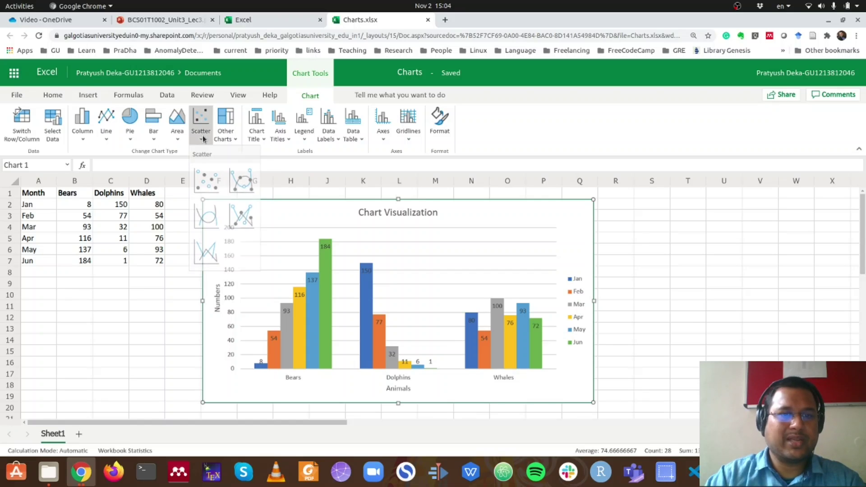
{"action": "left_click", "coordinate": [227, 138]}
{"action": "left_click", "coordinate": [227, 137]}
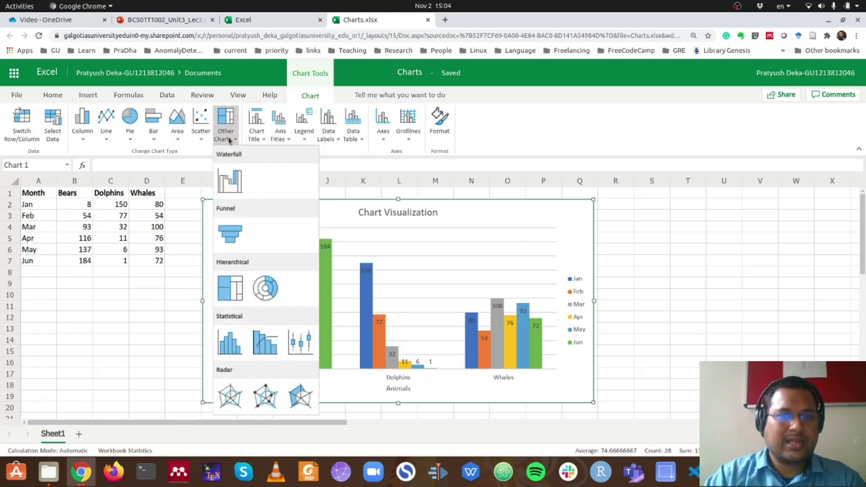
{"action": "left_click", "coordinate": [193, 156]}
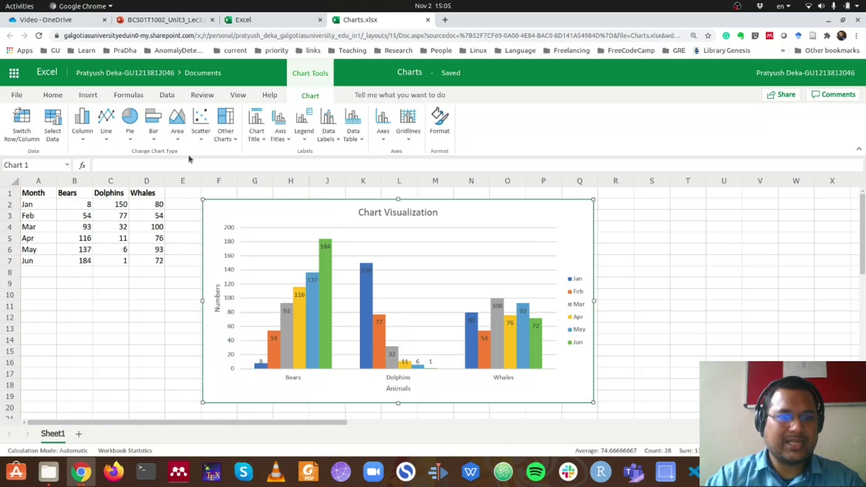
{"action": "left_click", "coordinate": [383, 133]}
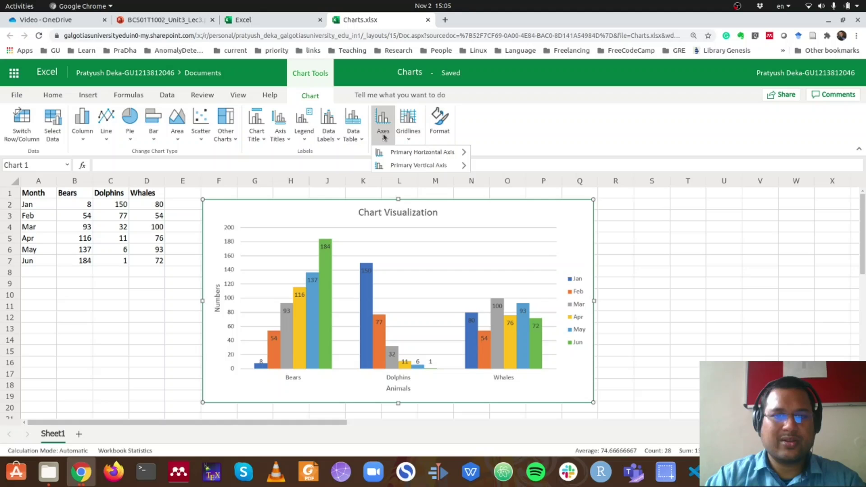
{"action": "left_click", "coordinate": [658, 289]}
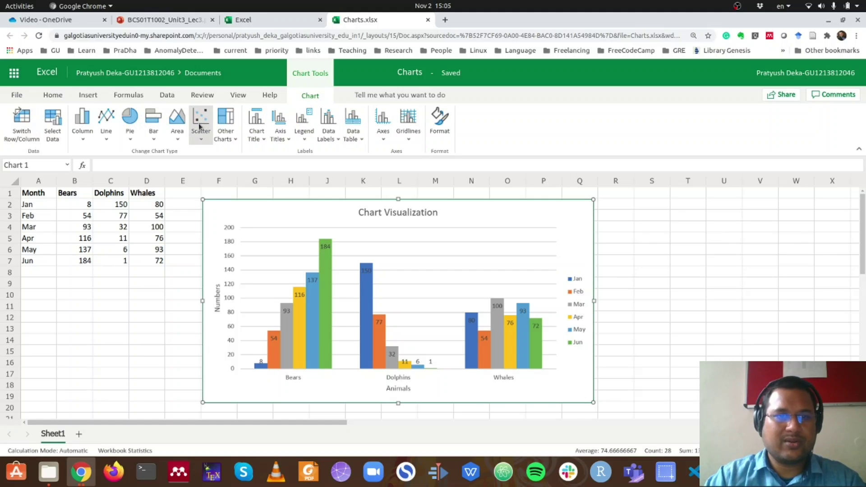
Step: Change the chart to a 2-D stacked line with markers and turn off its data labels
{"action": "left_click", "coordinate": [106, 121]}
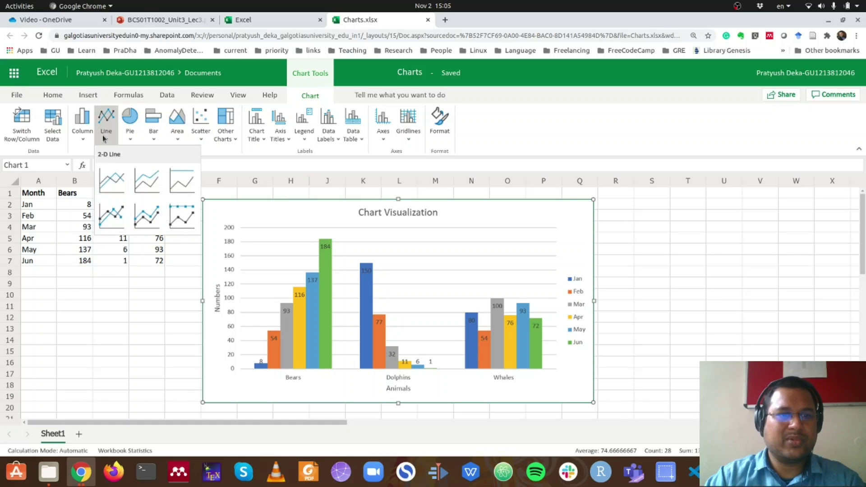
{"action": "left_click", "coordinate": [147, 215]}
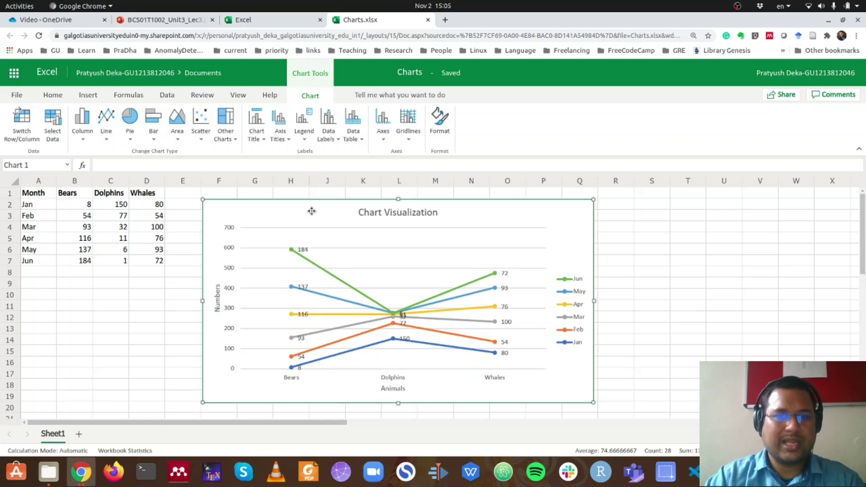
{"action": "left_click", "coordinate": [328, 133]}
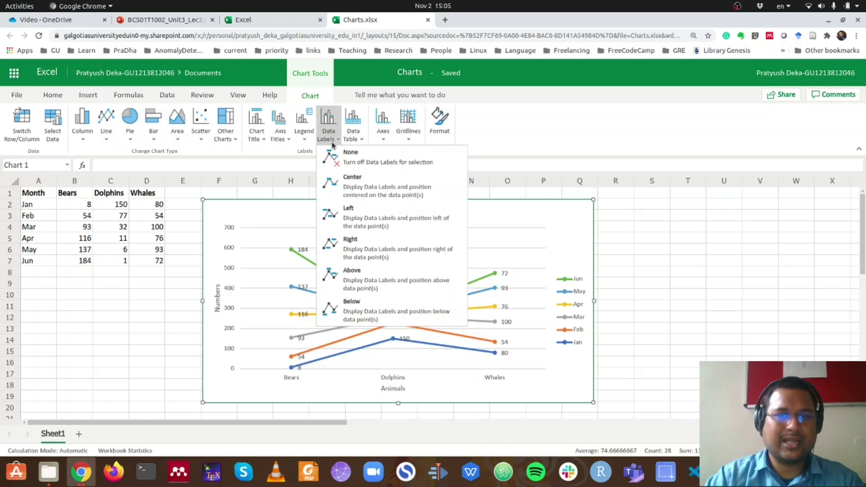
{"action": "left_click", "coordinate": [351, 162]}
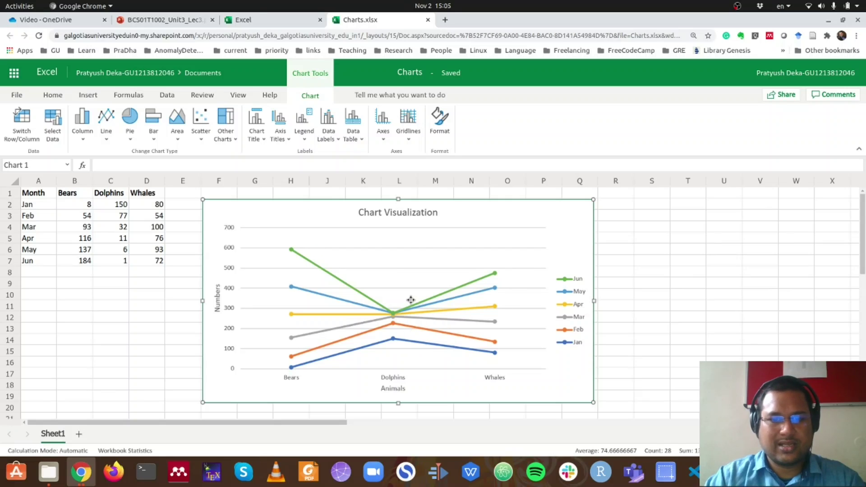
Step: Try the unstacked 2-D line with markers for the chart, and return it to the stacked line with markers
{"action": "left_click", "coordinate": [124, 135]}
{"action": "left_click", "coordinate": [107, 134]}
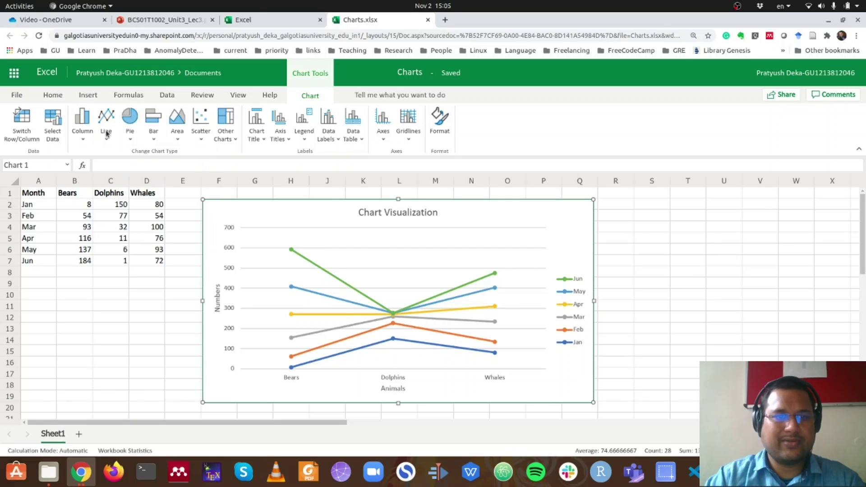
{"action": "left_click", "coordinate": [107, 134]}
{"action": "left_click", "coordinate": [111, 216]}
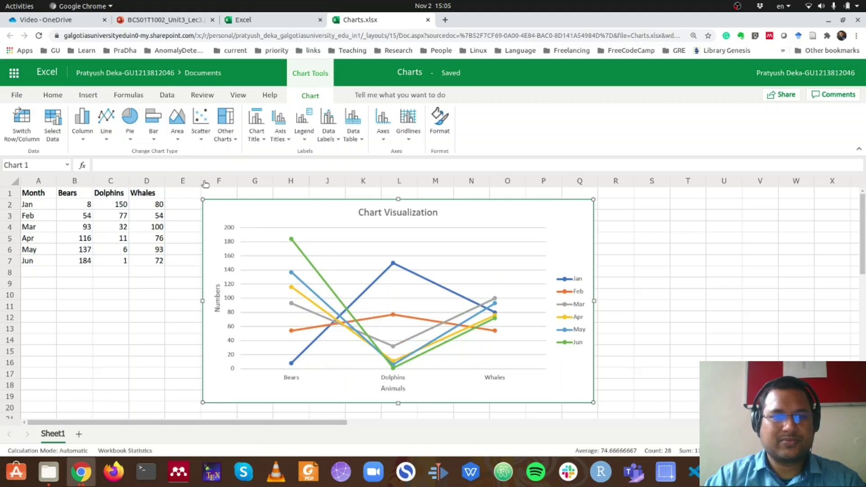
{"action": "left_click", "coordinate": [106, 128]}
{"action": "left_click", "coordinate": [147, 218]}
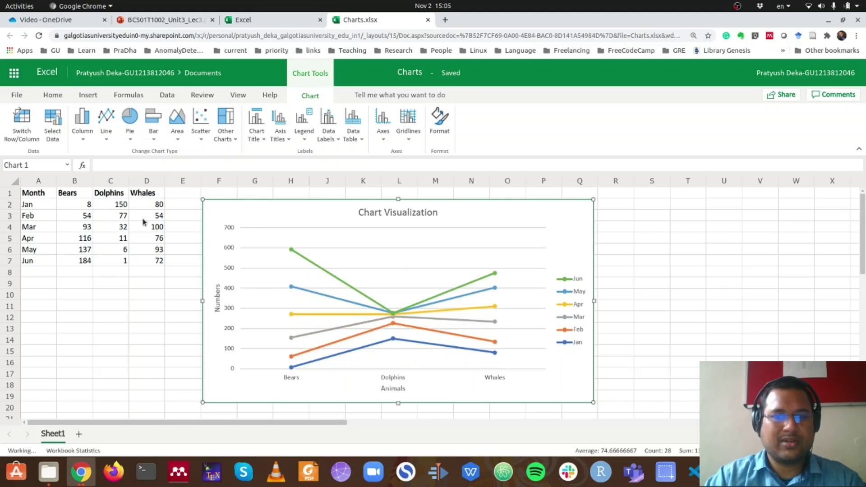